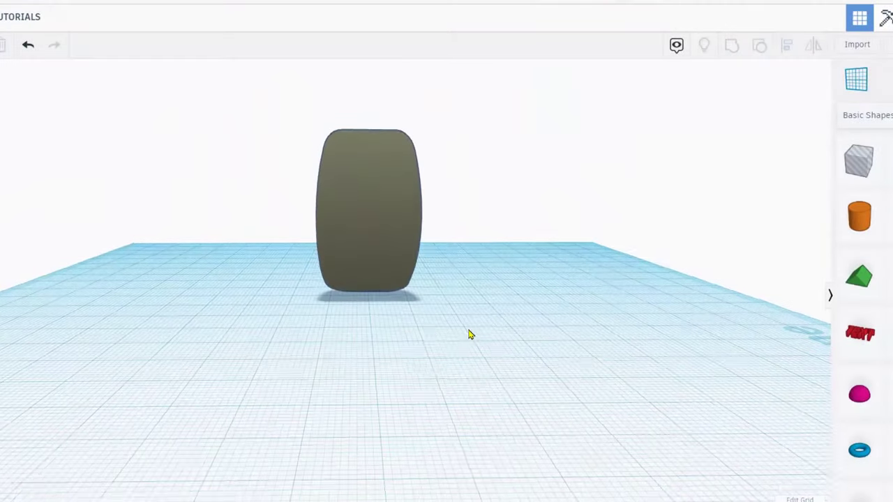
{"action": "right_click_drag", "start_coordinate": [470, 333], "coordinate": [473, 355]}
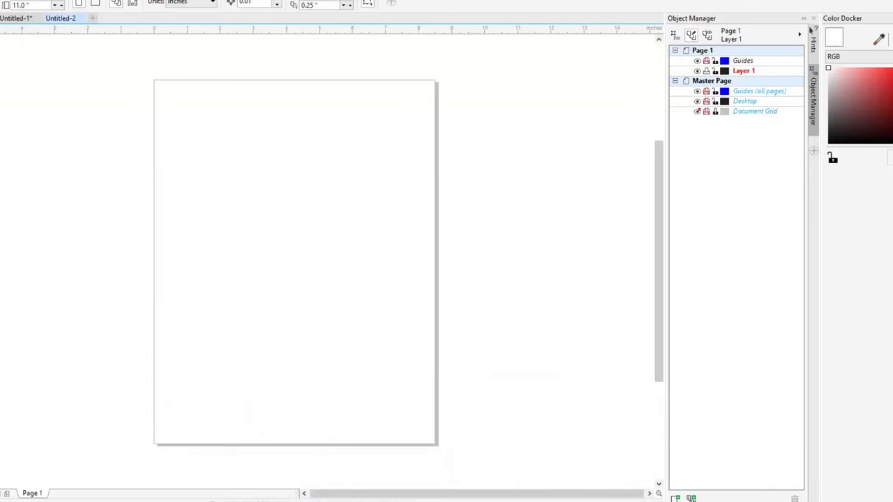
In the blank CorelDRAW document, draw a left-bulging open curve about 4 inches tall in the page's upper part.
{"action": "key", "text": "F5"}
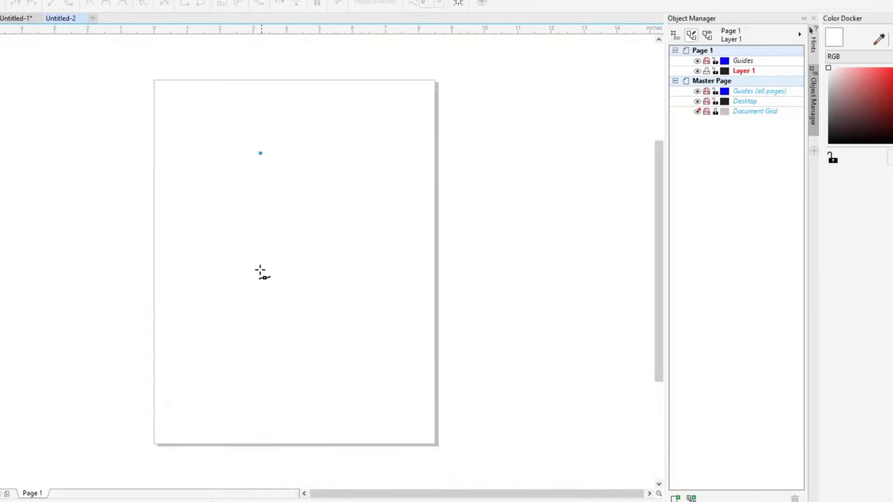
{"action": "left_click_drag", "start_coordinate": [281, 305], "coordinate": [331, 353]}
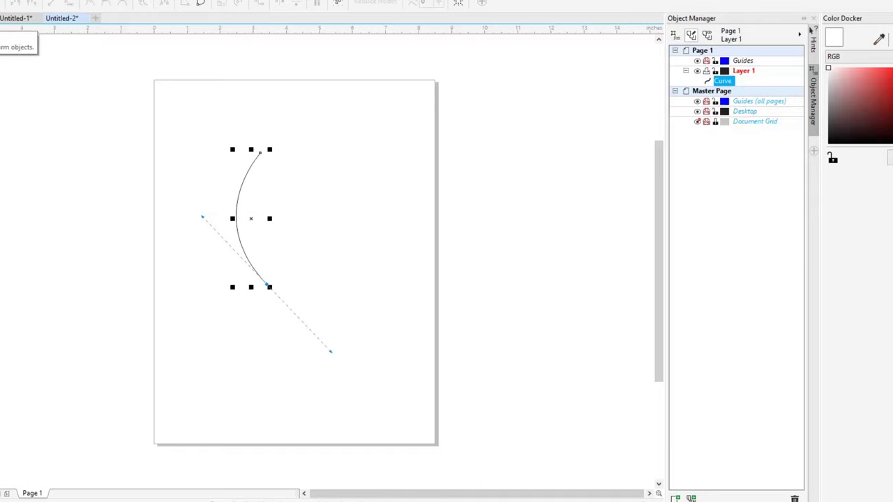
{"action": "key", "text": "space"}
{"action": "left_click", "coordinate": [120, 188]}
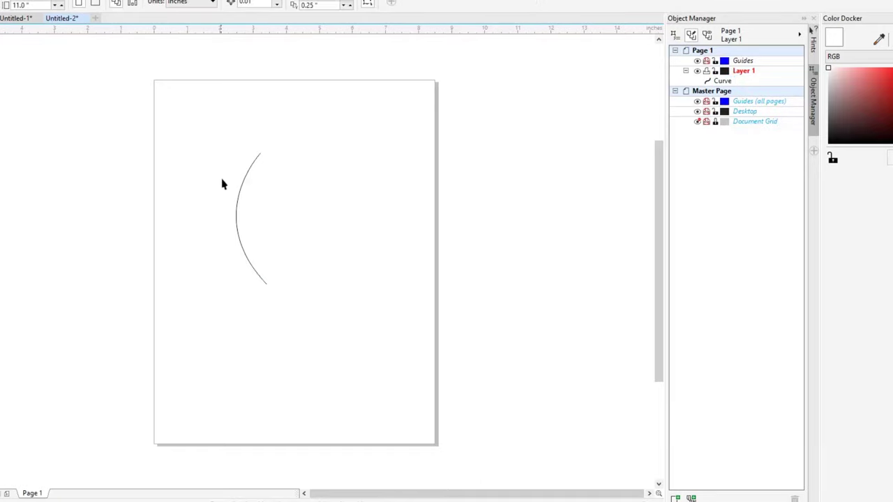
Thicken the curve's outline, trying 24 pt and 16 pt before setting it to 14 pt.
{"action": "scroll", "coordinate": [259, 193], "scroll_direction": "up", "scroll_amount": 3}
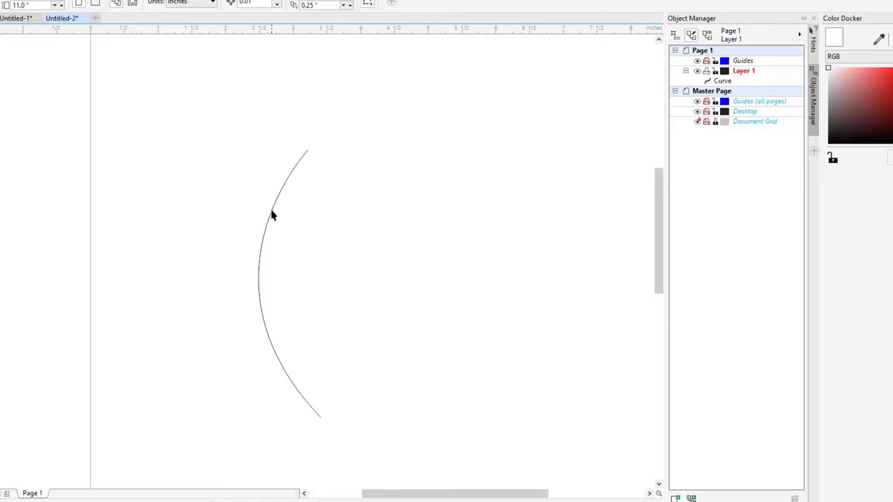
{"action": "left_click", "coordinate": [272, 215]}
{"action": "scroll", "coordinate": [271, 209], "scroll_direction": "down", "scroll_amount": 5}
{"action": "scroll", "coordinate": [293, 220], "scroll_direction": "up", "scroll_amount": 3}
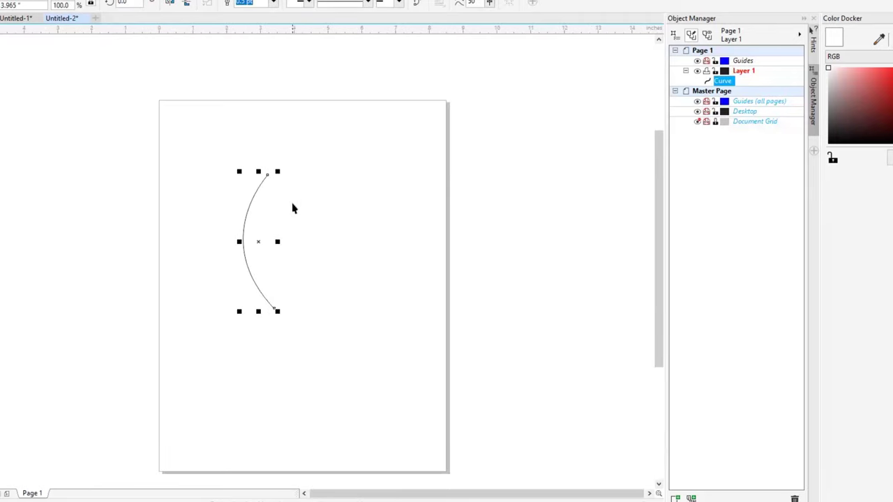
{"action": "left_click", "coordinate": [275, 4]}
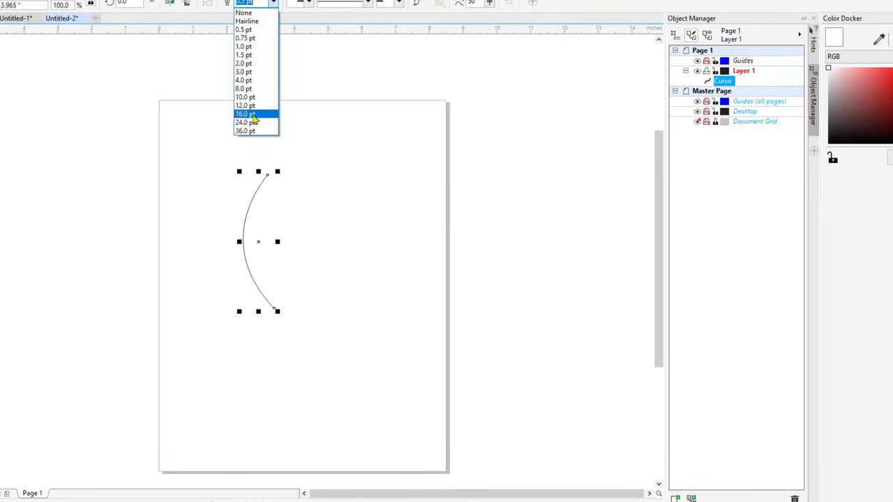
{"action": "left_click", "coordinate": [246, 122]}
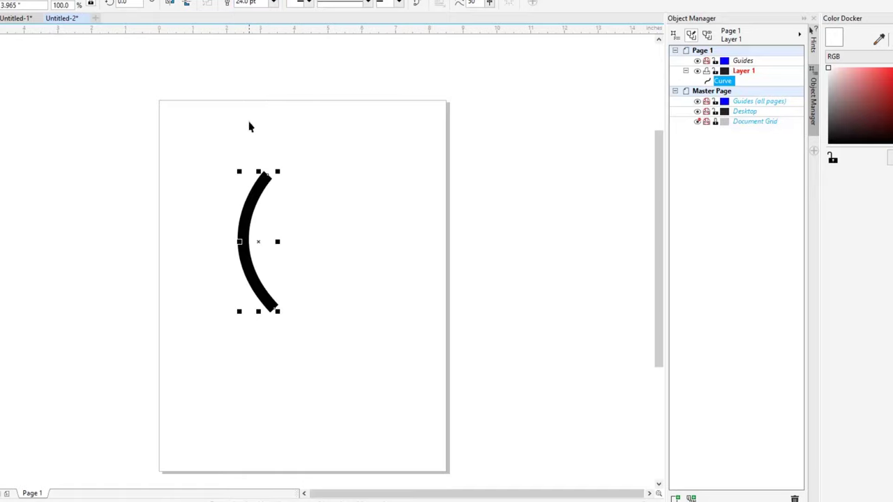
{"action": "left_click", "coordinate": [274, 5]}
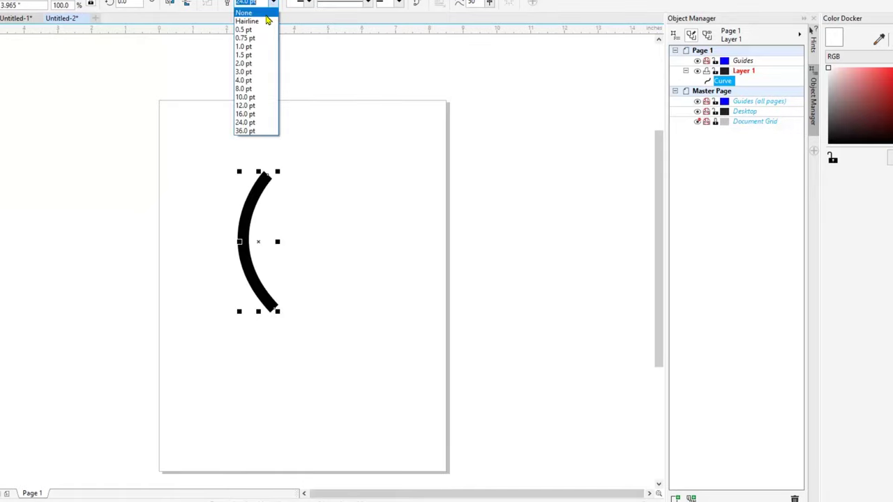
{"action": "left_click", "coordinate": [243, 118]}
{"action": "scroll", "coordinate": [257, 183], "scroll_direction": "up", "scroll_amount": 2}
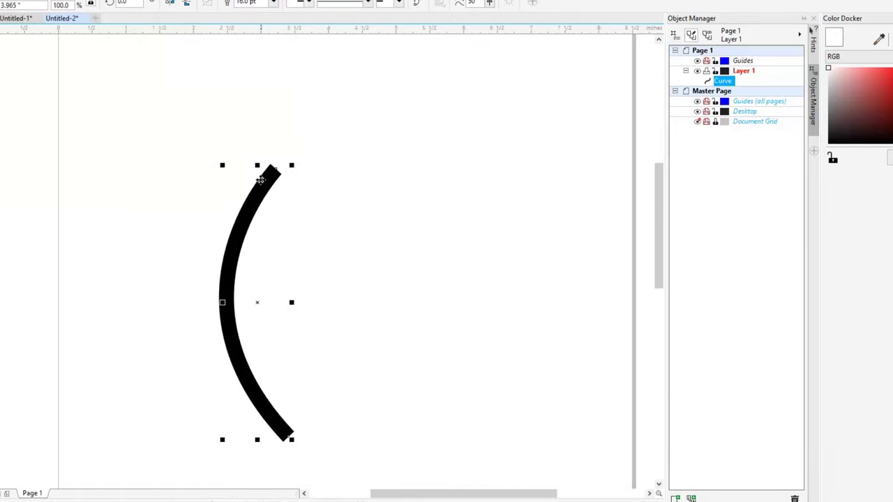
{"action": "left_click", "coordinate": [274, 3]}
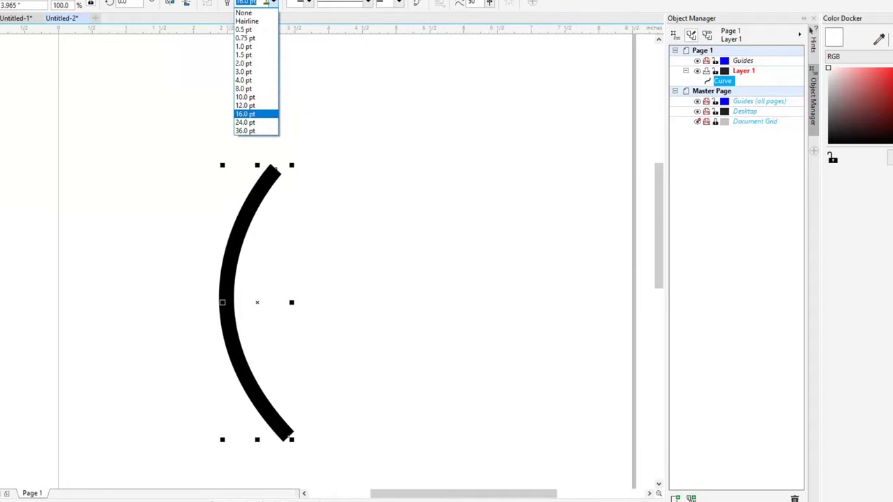
{"action": "left_click", "coordinate": [264, 3]}
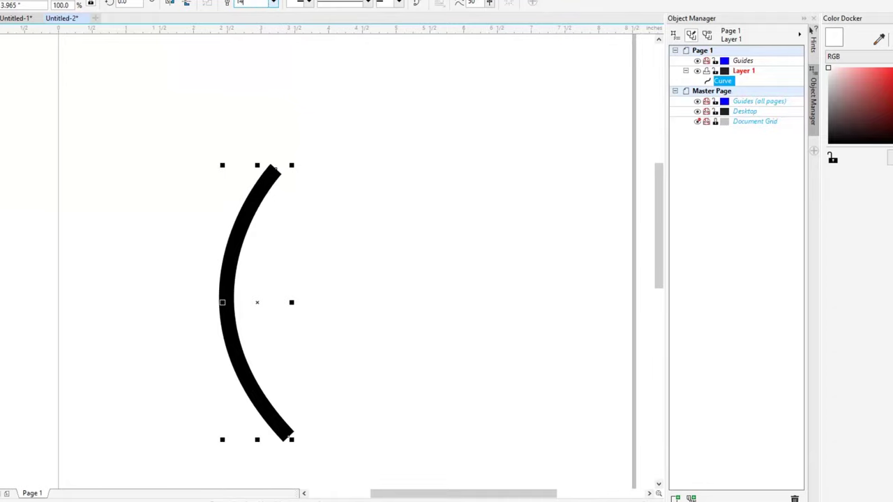
{"action": "type", "text": "14"}
{"action": "key", "text": "Return"}
{"action": "scroll", "coordinate": [323, 301], "scroll_direction": "down", "scroll_amount": 2}
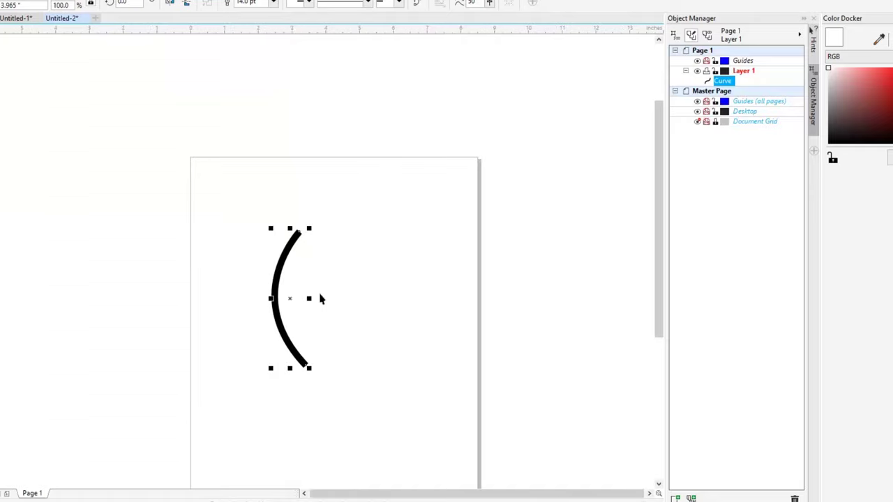
Move the thick curve closer to the page's centre line and convert its outline to an object.
{"action": "scroll", "coordinate": [307, 300], "scroll_direction": "up", "scroll_amount": 2}
{"action": "left_click_drag", "start_coordinate": [277, 301], "coordinate": [330, 268]}
{"action": "scroll", "coordinate": [325, 267], "scroll_direction": "down", "scroll_amount": 2}
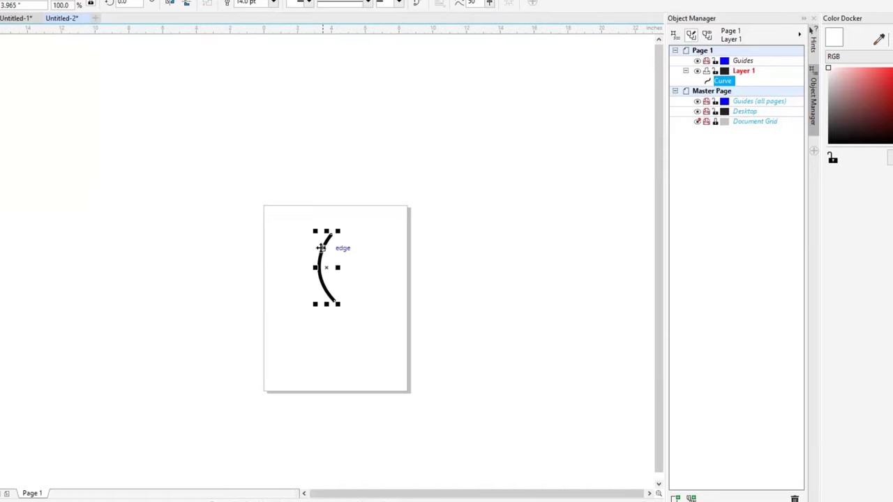
{"action": "scroll", "coordinate": [322, 248], "scroll_direction": "up", "scroll_amount": 2}
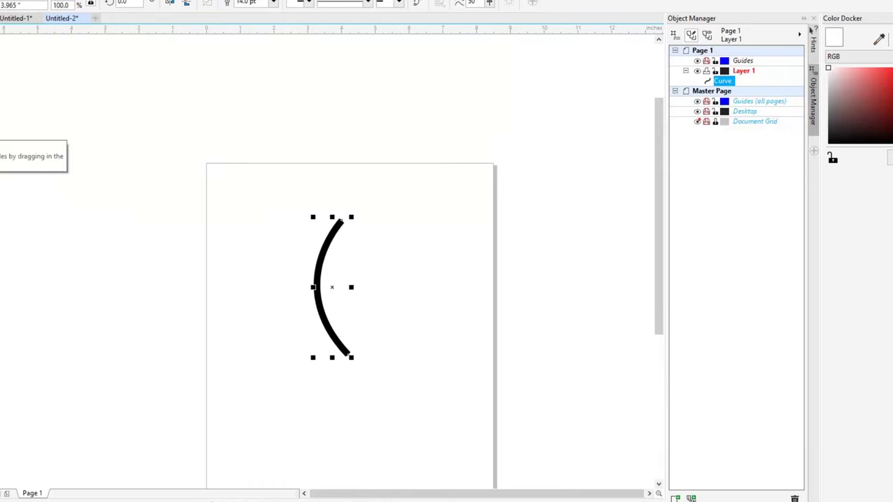
{"action": "key", "text": "alt+j"}
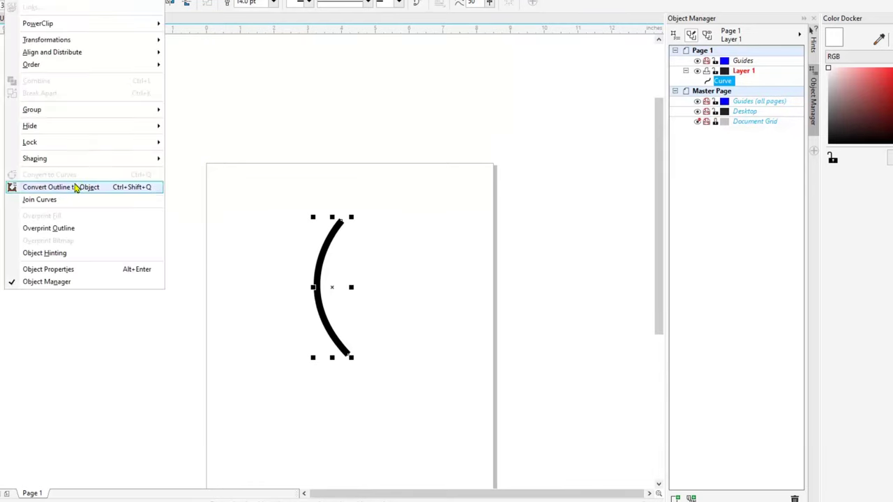
{"action": "left_click", "coordinate": [77, 187]}
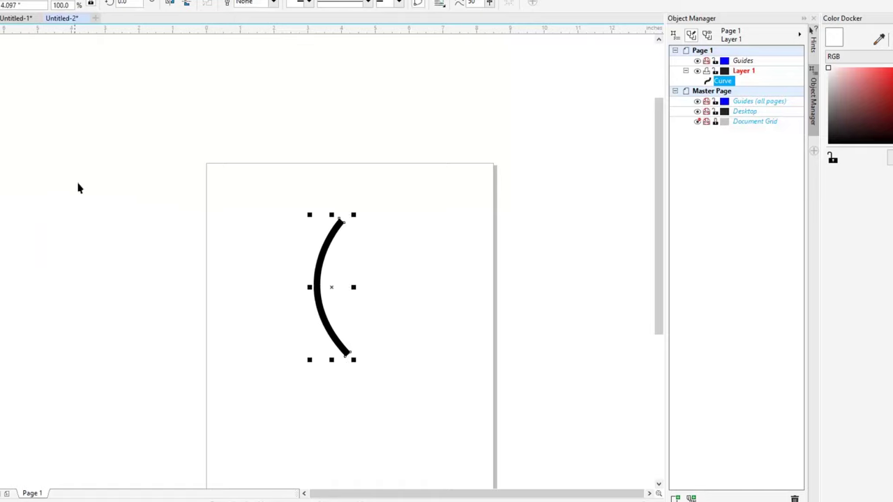
Give the converted curved strip a hairline outline and remove its black fill.
{"action": "left_click", "coordinate": [274, 6]}
{"action": "left_click", "coordinate": [259, 25]}
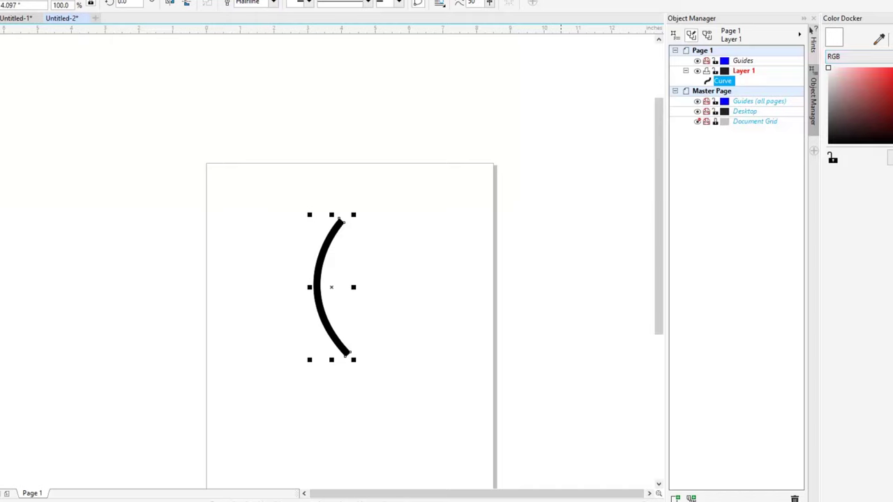
{"action": "left_click", "coordinate": [889, 39]}
{"action": "left_click", "coordinate": [884, 55]}
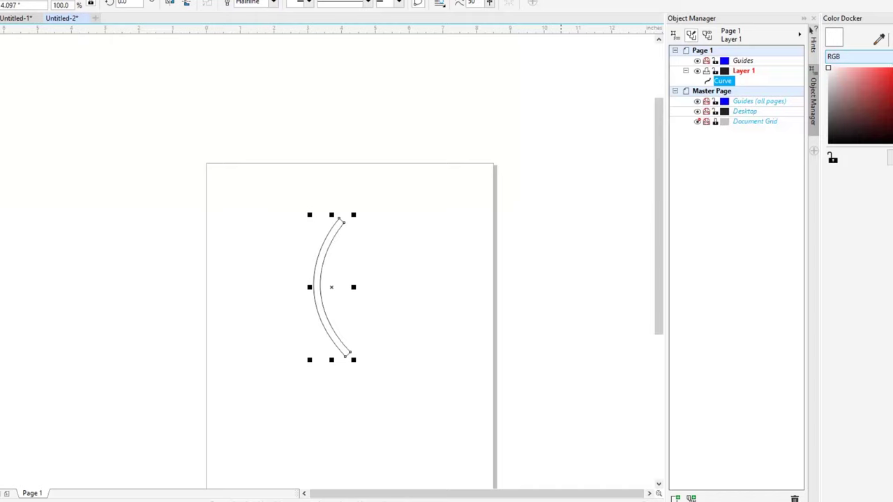
{"action": "left_click", "coordinate": [453, 293]}
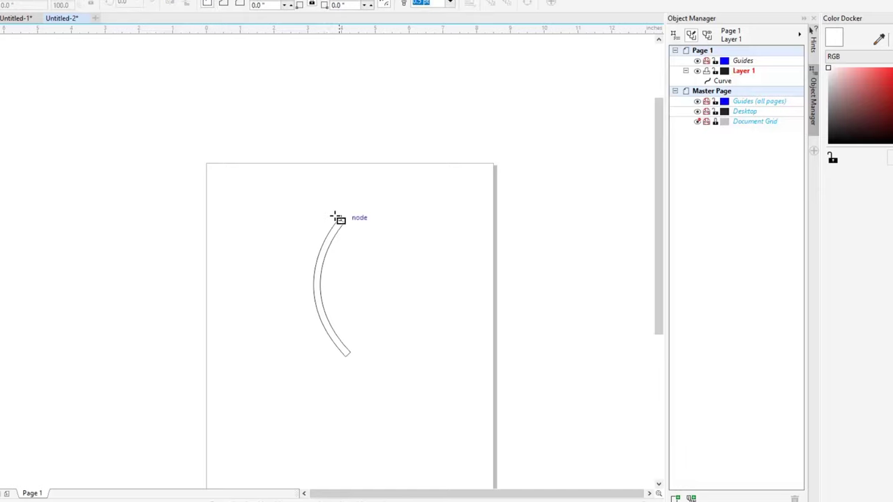
Draw a nearly square rectangle about 4.1 inches tall, matching the curved strip's height, and place it just left of the page.
{"action": "left_click_drag", "start_coordinate": [334, 218], "coordinate": [356, 354]}
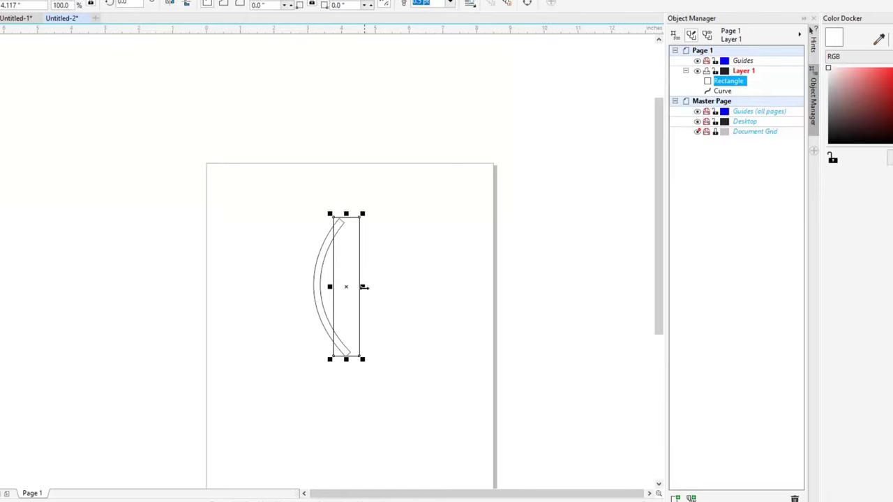
{"action": "left_click_drag", "start_coordinate": [361, 285], "coordinate": [466, 285]}
{"action": "left_click_drag", "start_coordinate": [395, 288], "coordinate": [136, 281]}
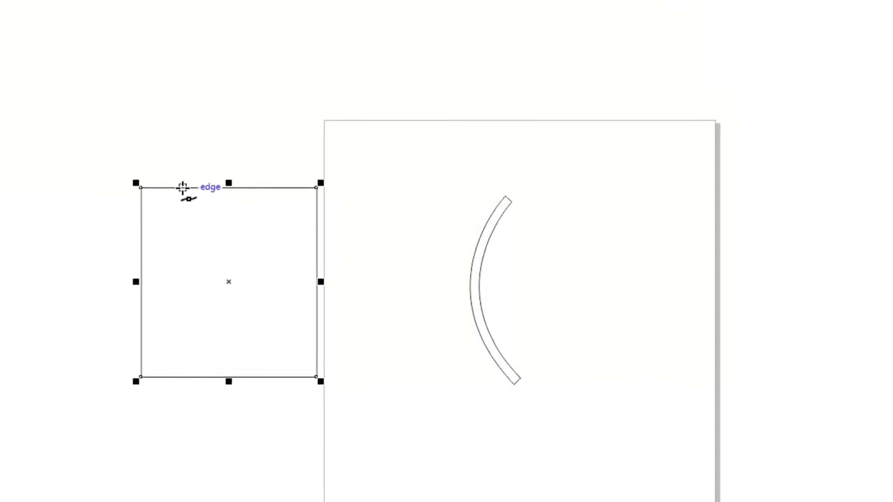
Draw a closed barrel outline with flat ends and bulging sides inside the rectangle, and move it right of the curved strip.
{"action": "left_click", "coordinate": [218, 174]}
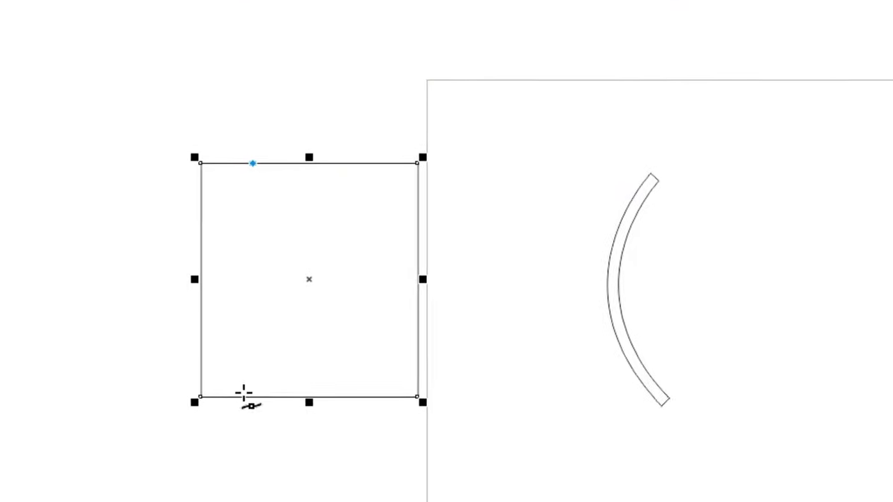
{"action": "left_click_drag", "start_coordinate": [283, 408], "coordinate": [411, 501]}
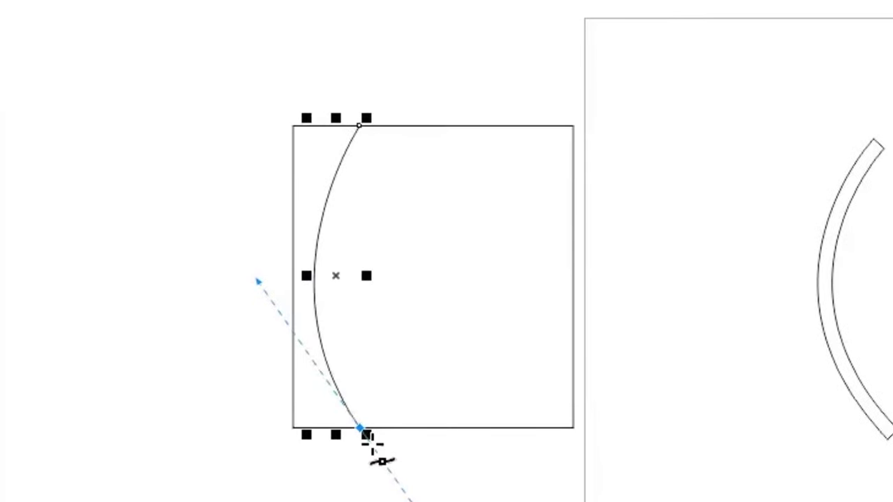
{"action": "double_click", "coordinate": [360, 428]}
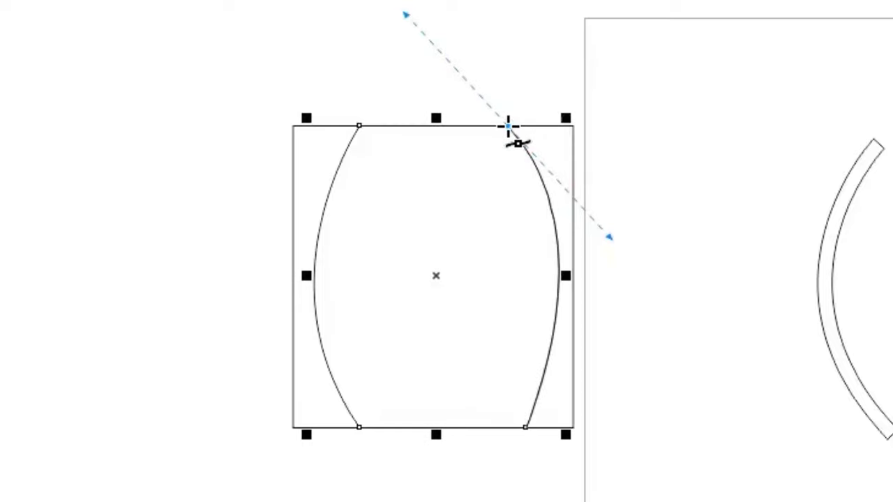
{"action": "left_click", "coordinate": [387, 126]}
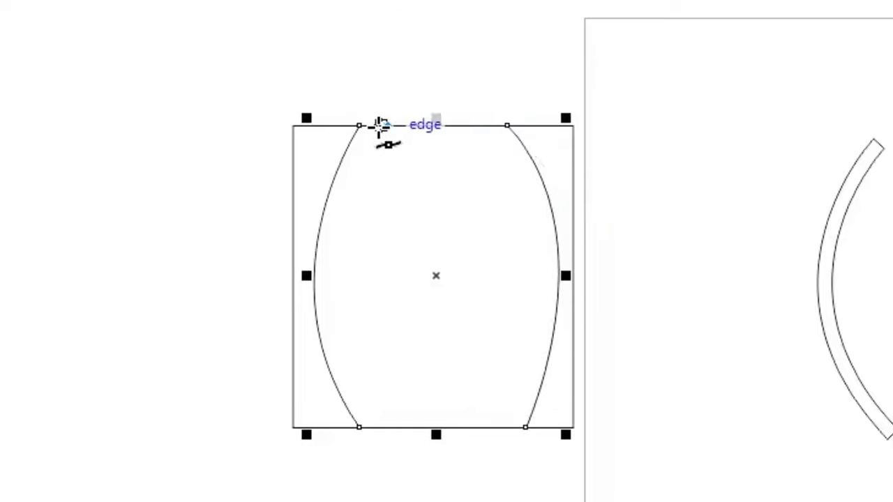
{"action": "scroll", "coordinate": [413, 273], "scroll_direction": "down", "scroll_amount": 2}
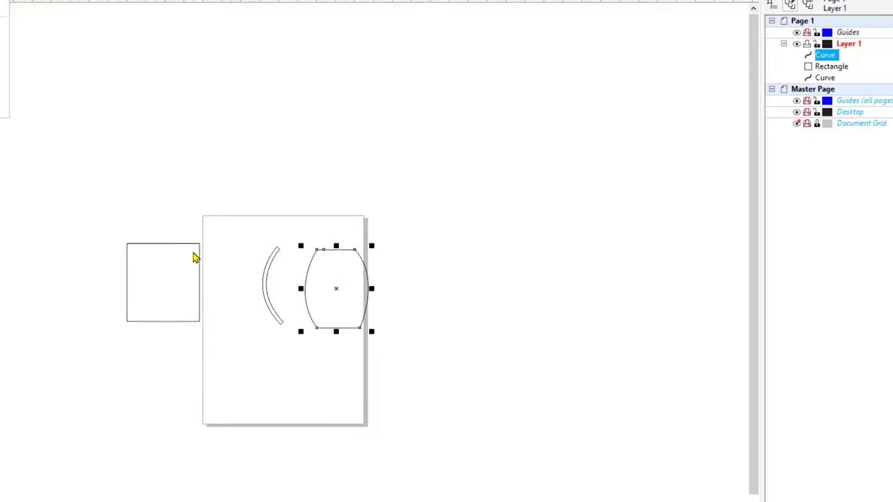
Delete the guide rectangle beside the page, keeping the barrel outline.
{"action": "key", "text": "Delete"}
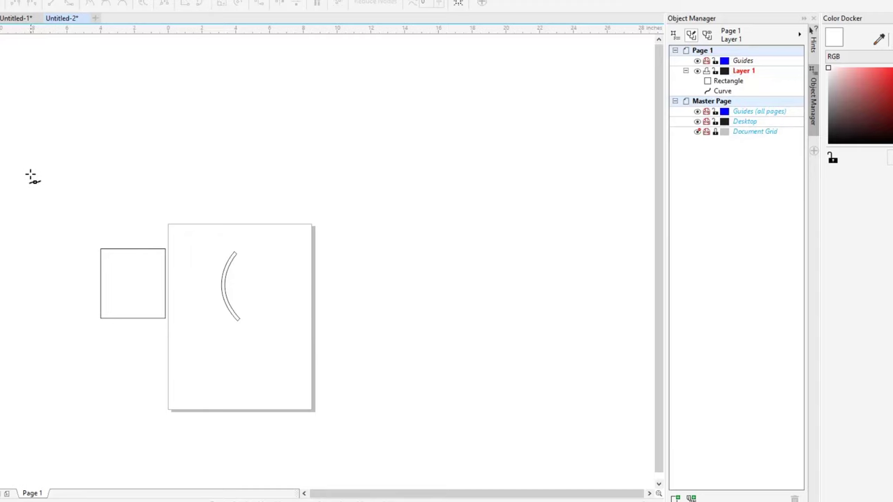
{"action": "key", "text": "ctrl+z"}
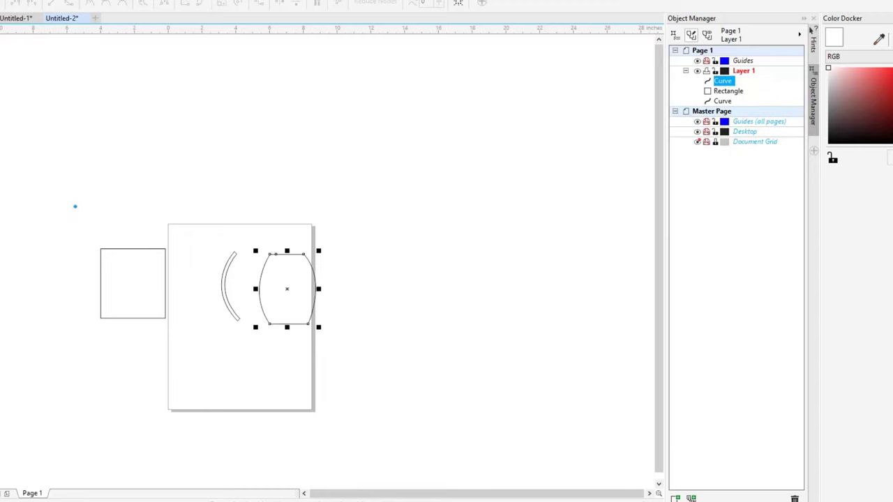
{"action": "left_click", "coordinate": [114, 244]}
{"action": "left_click", "coordinate": [109, 249]}
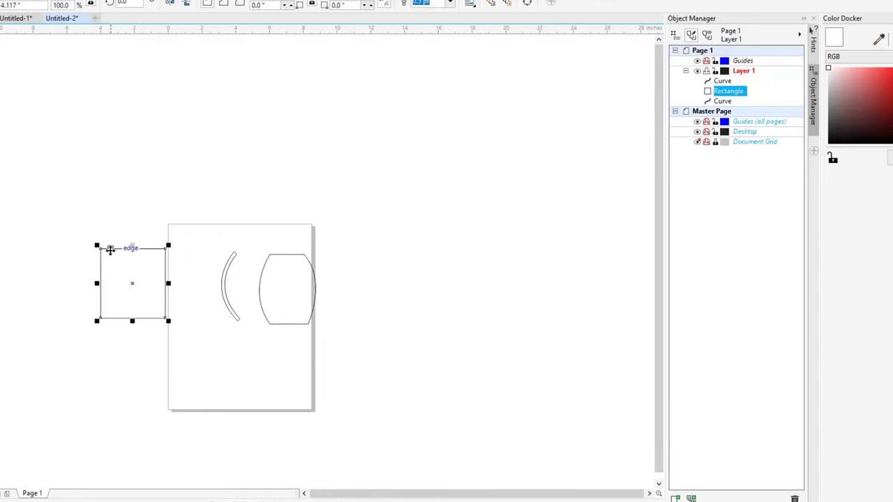
{"action": "key", "text": "Delete"}
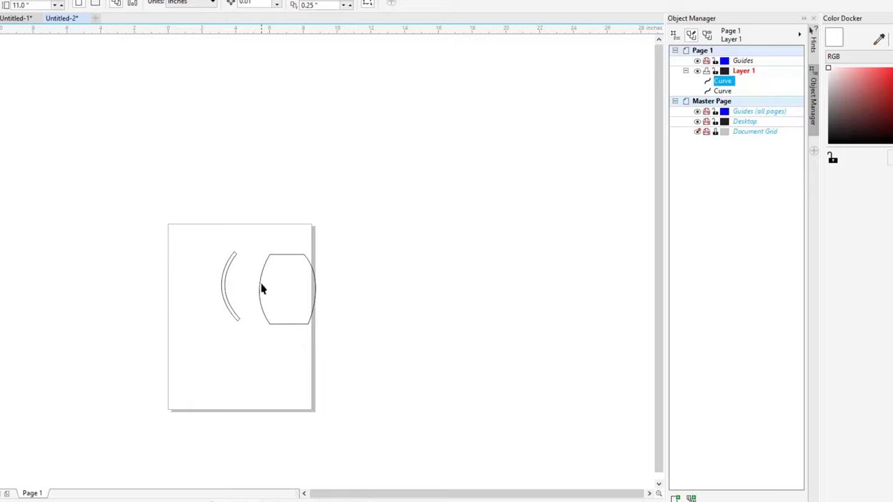
Duplicate the barrel outline and move the copy into the empty space to the right of the page.
{"action": "left_click", "coordinate": [265, 291]}
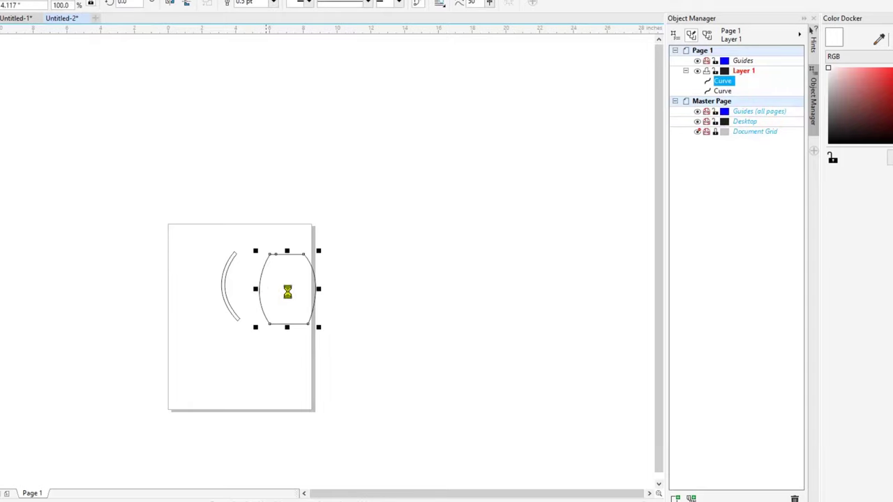
{"action": "key", "text": "ctrl+v"}
{"action": "left_click_drag", "start_coordinate": [288, 290], "coordinate": [455, 293]}
Frame the barrel copy with a rectangle, and replace it with a larger one about 11.4 inches tall.
{"action": "key", "text": "F6"}
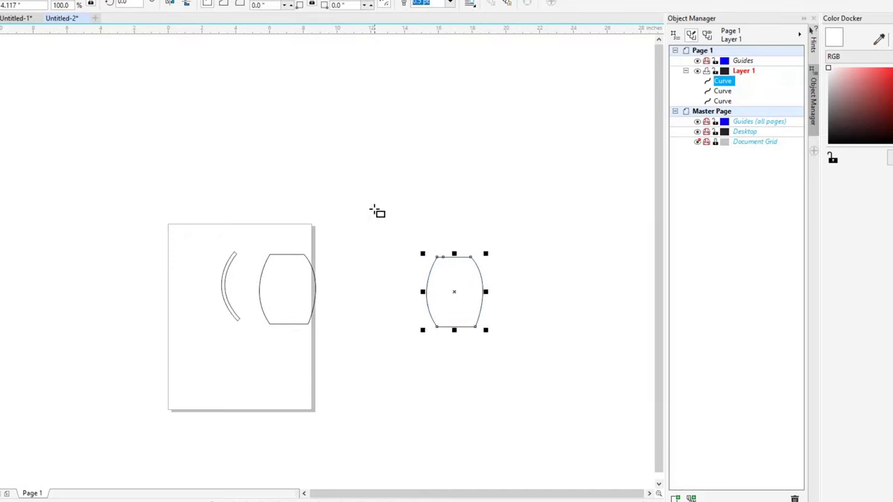
{"action": "left_click_drag", "start_coordinate": [375, 210], "coordinate": [542, 383]}
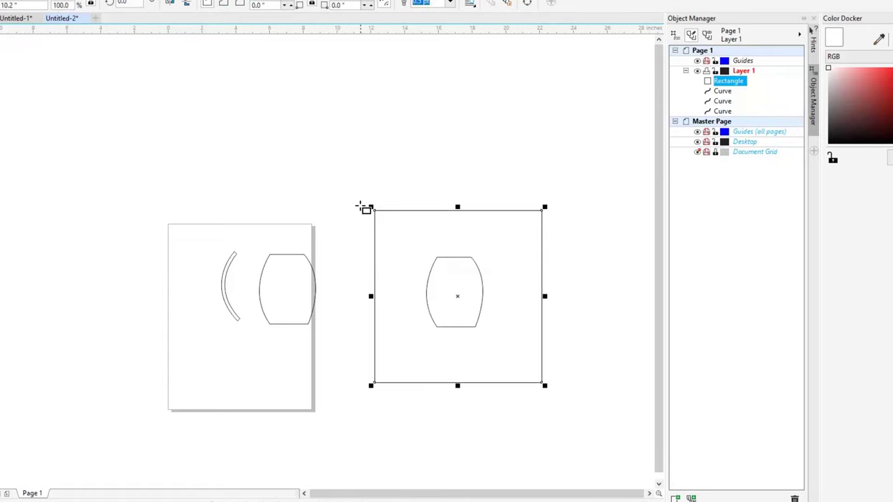
{"action": "key", "text": "Delete"}
{"action": "left_click_drag", "start_coordinate": [349, 203], "coordinate": [566, 395]}
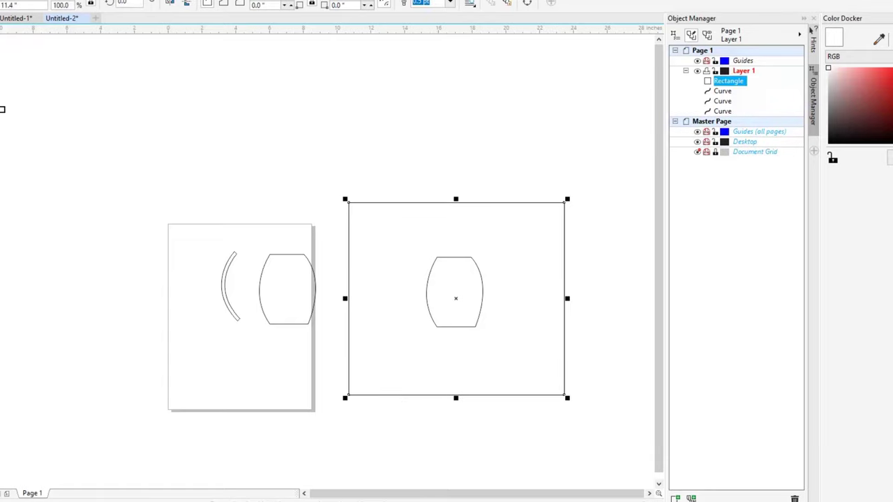
Move the curved strip away from the barrel outline, toward the page's left edge.
{"action": "left_click", "coordinate": [174, 183]}
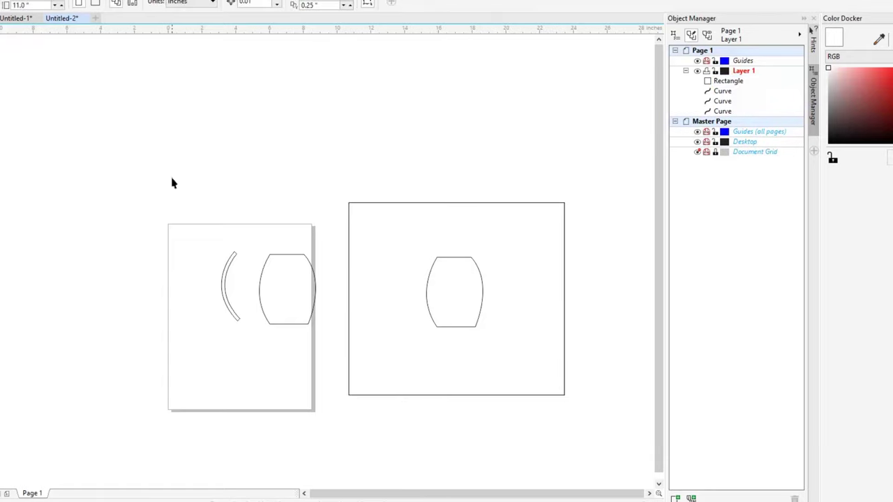
{"action": "left_click_drag", "start_coordinate": [194, 260], "coordinate": [253, 355]}
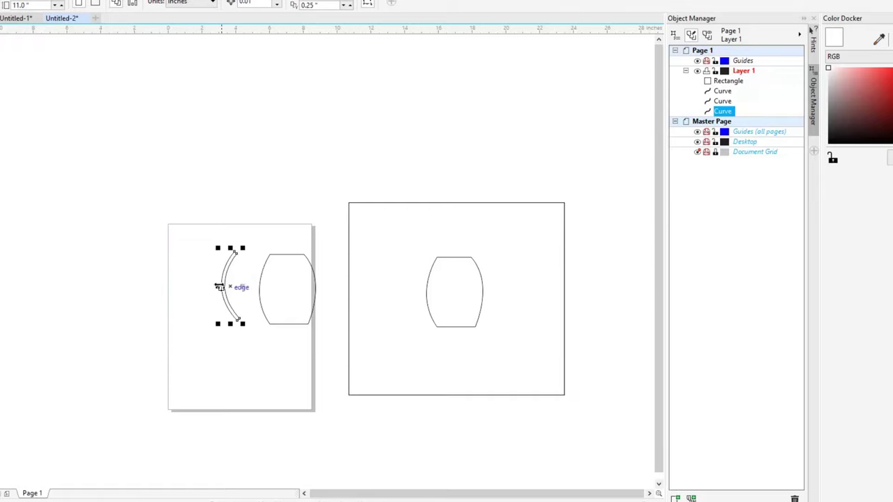
{"action": "left_click_drag", "start_coordinate": [228, 289], "coordinate": [188, 291]}
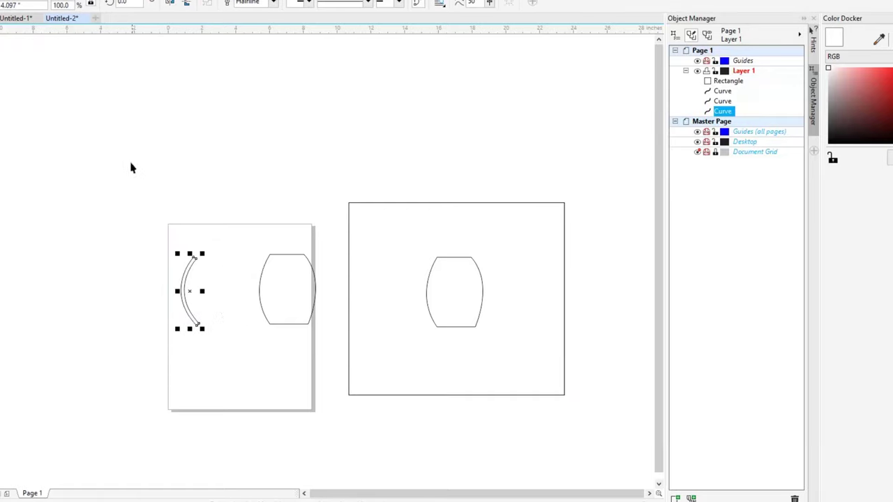
Copy the curved strip, both barrel outlines and the frame rectangle together, and create a new blank document.
{"action": "left_click", "coordinate": [16, 91]}
{"action": "left_click_drag", "start_coordinate": [147, 186], "coordinate": [573, 423]}
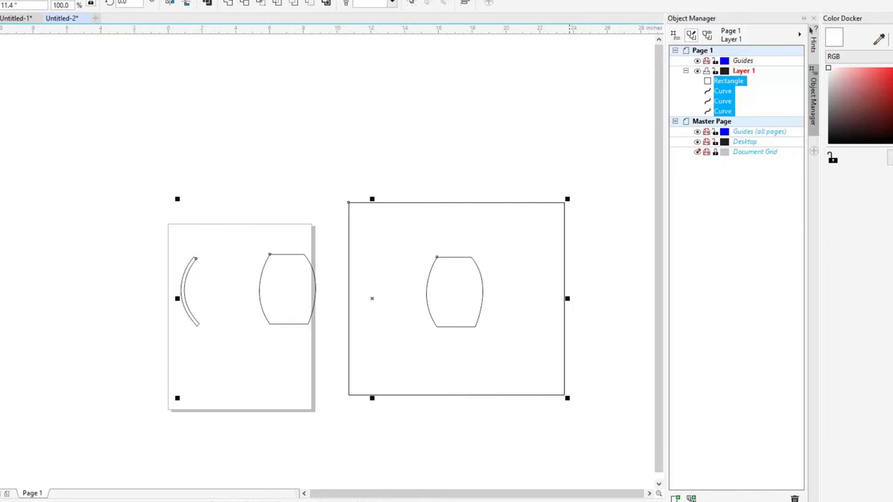
{"action": "left_click", "coordinate": [1, 1]}
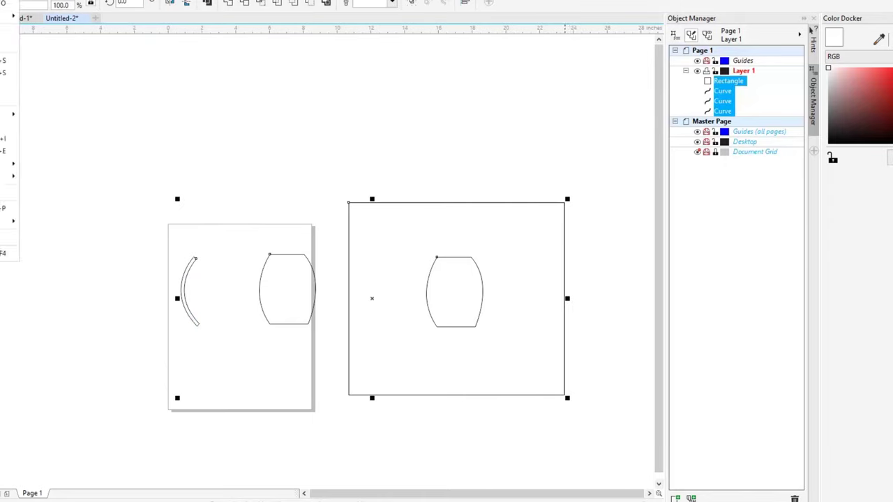
{"action": "left_click", "coordinate": [1, 69]}
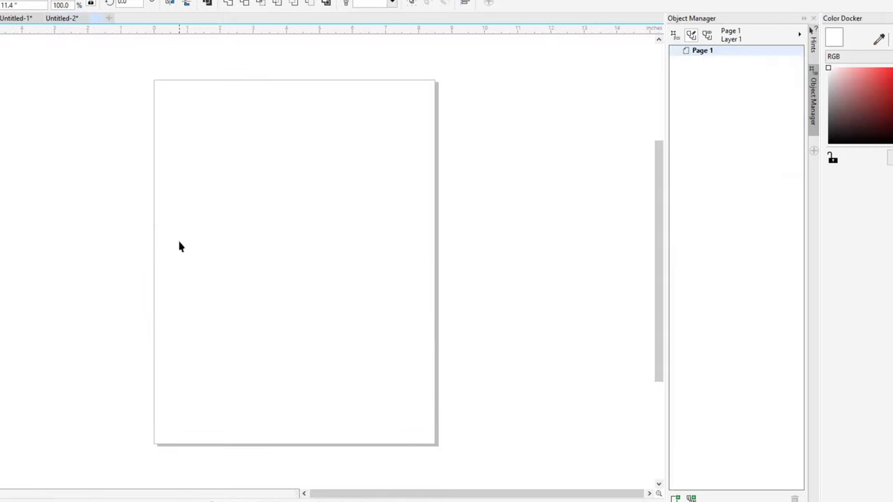
Set the new document's page size to 20 inches wide by 20 inches high.
{"action": "key", "text": "alt+l"}
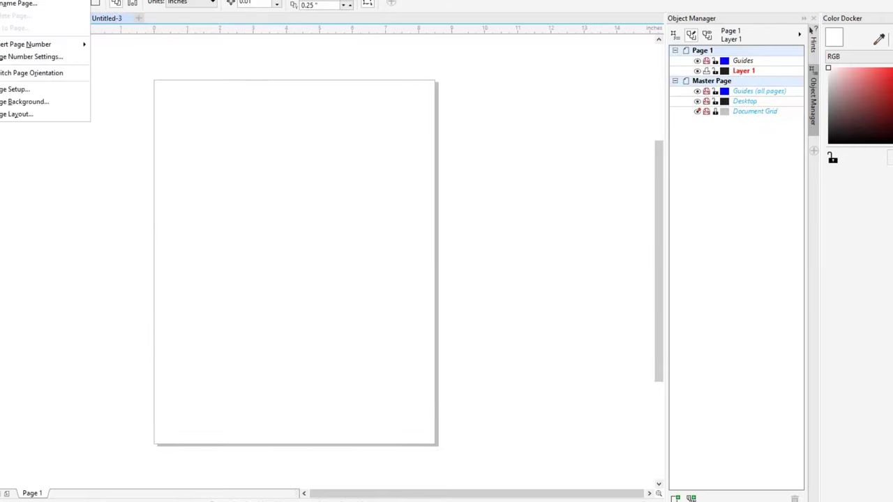
{"action": "left_click", "coordinate": [9, 92]}
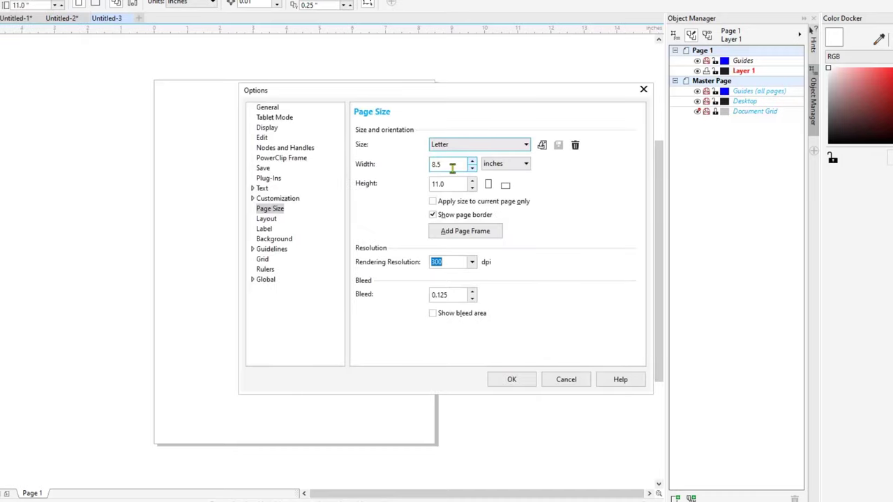
{"action": "left_click_drag", "start_coordinate": [453, 166], "coordinate": [411, 164]}
{"action": "type", "text": "20"}
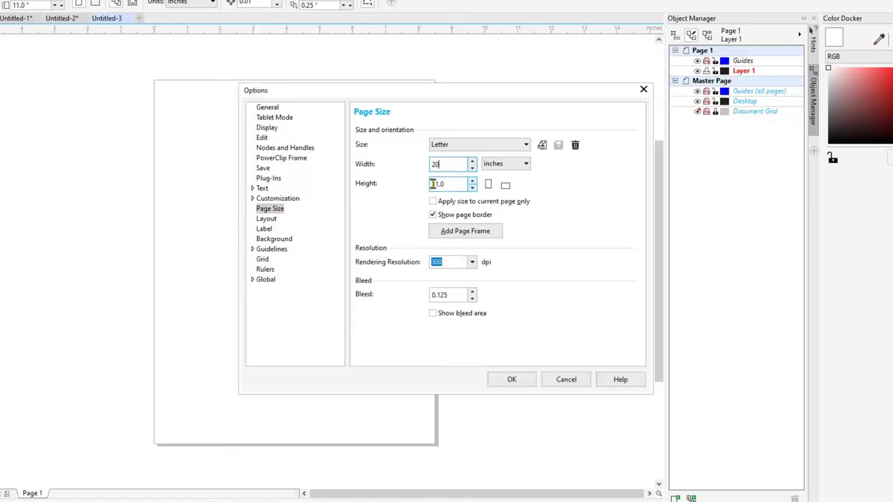
{"action": "left_click", "coordinate": [454, 183]}
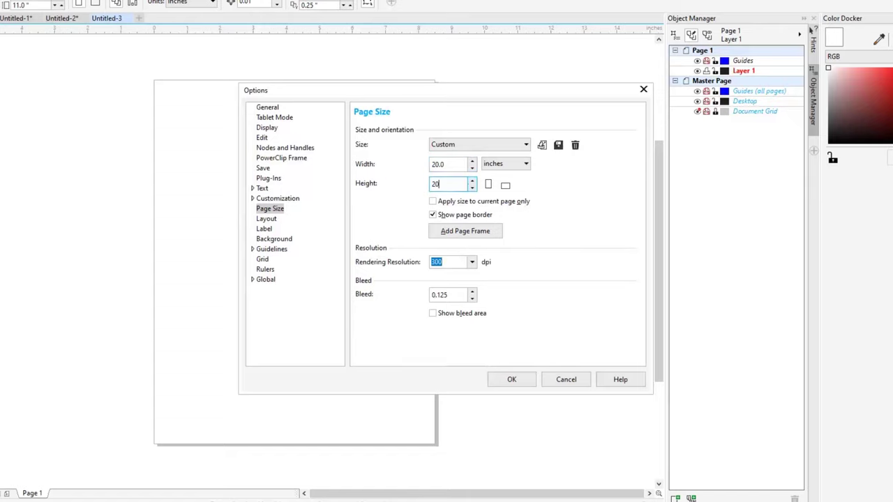
{"action": "type", "text": "20"}
{"action": "left_click", "coordinate": [511, 379]}
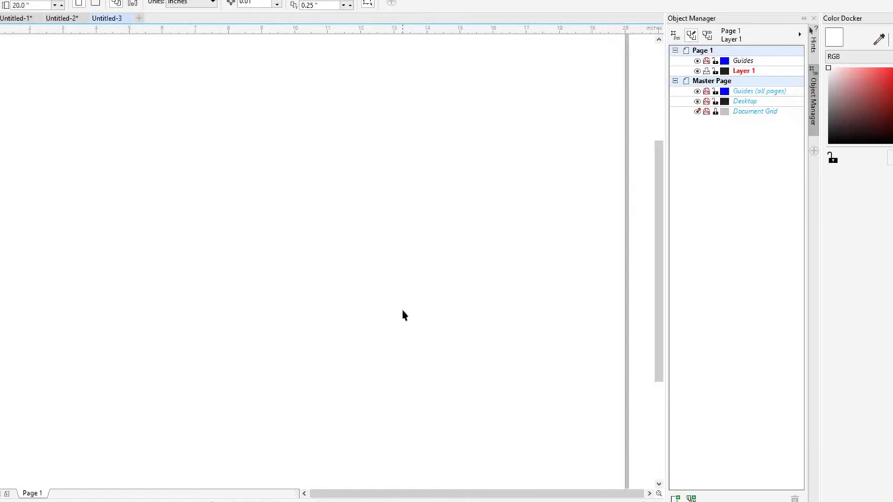
Paste the copied outlines into the new document and delete everything except the curved strip.
{"action": "scroll", "coordinate": [402, 316], "scroll_direction": "down", "scroll_amount": 3}
{"action": "key", "text": "ctrl+v"}
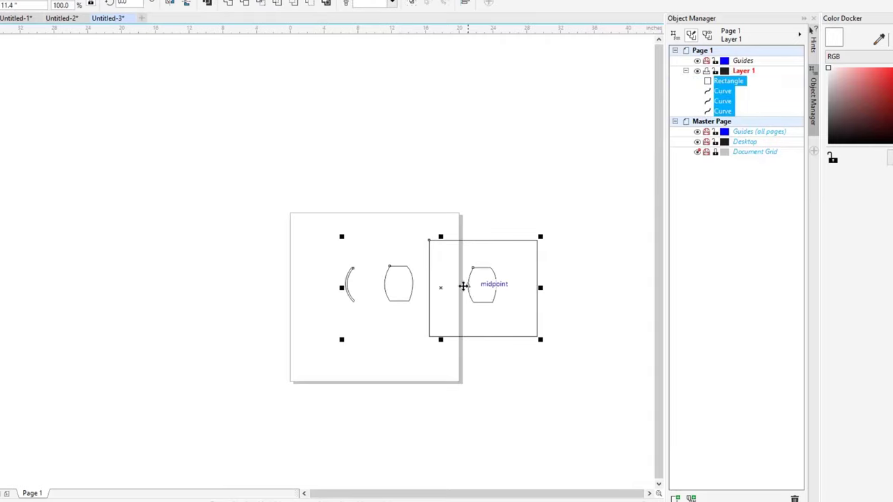
{"action": "left_click", "coordinate": [548, 379]}
{"action": "left_click_drag", "start_coordinate": [341, 138], "coordinate": [375, 169]}
{"action": "key", "text": "ctrl+l"}
{"action": "key", "text": "Delete"}
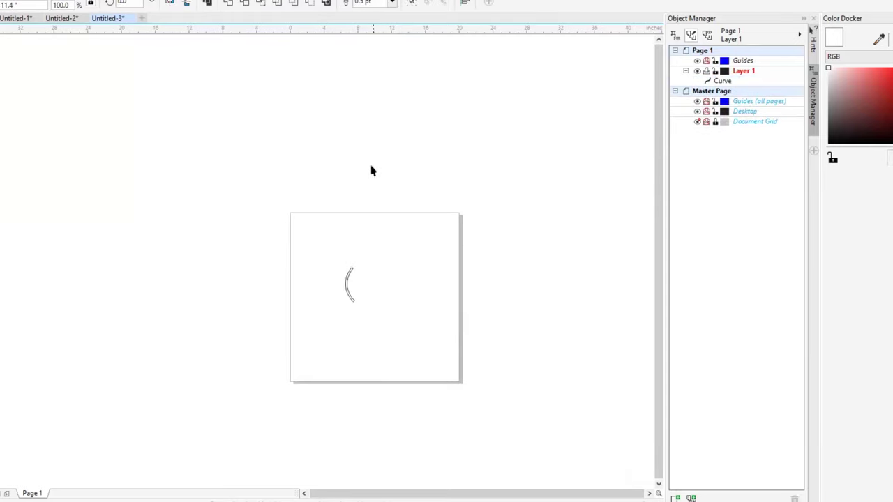
Save the curved strip drawing as an SVG file named SHIELD1.
{"action": "key", "text": "alt+f"}
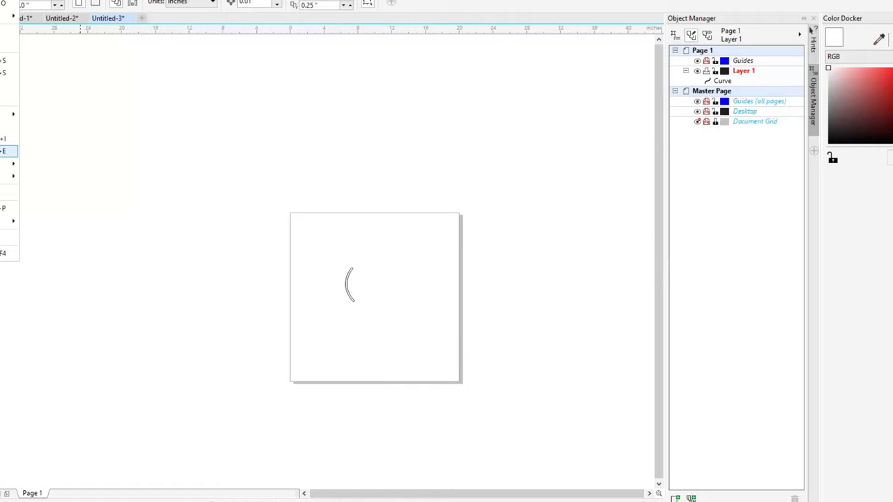
{"action": "left_click", "coordinate": [6, 72]}
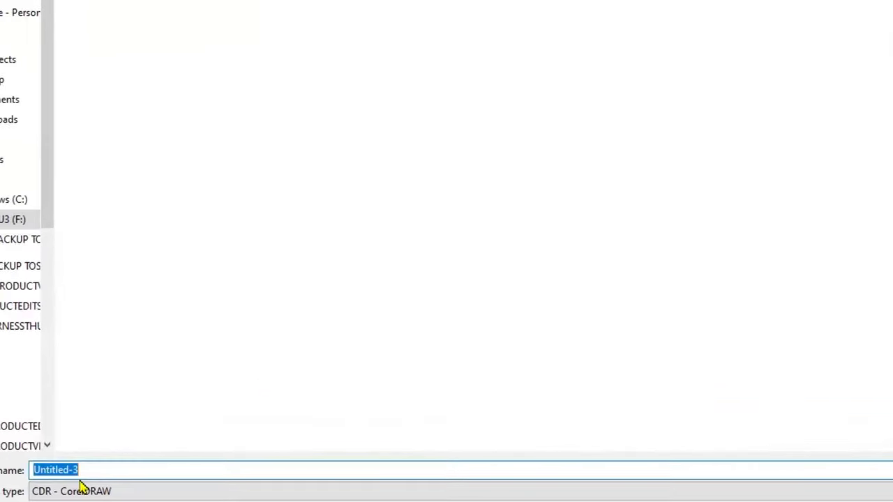
{"action": "left_click", "coordinate": [41, 460]}
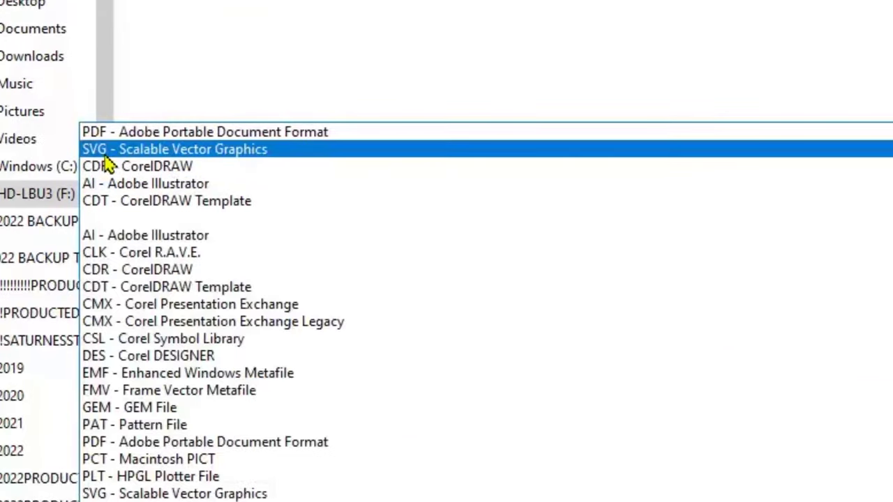
{"action": "left_click", "coordinate": [98, 149]}
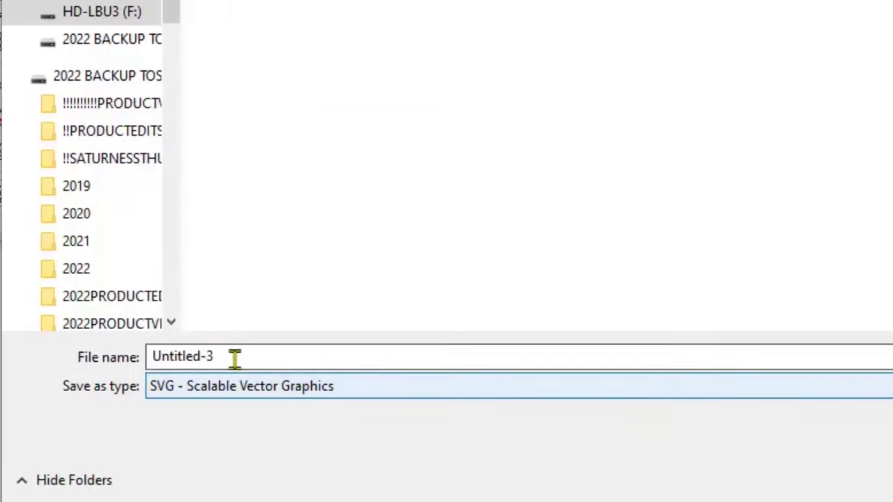
{"action": "left_click_drag", "start_coordinate": [221, 391], "coordinate": [90, 394]}
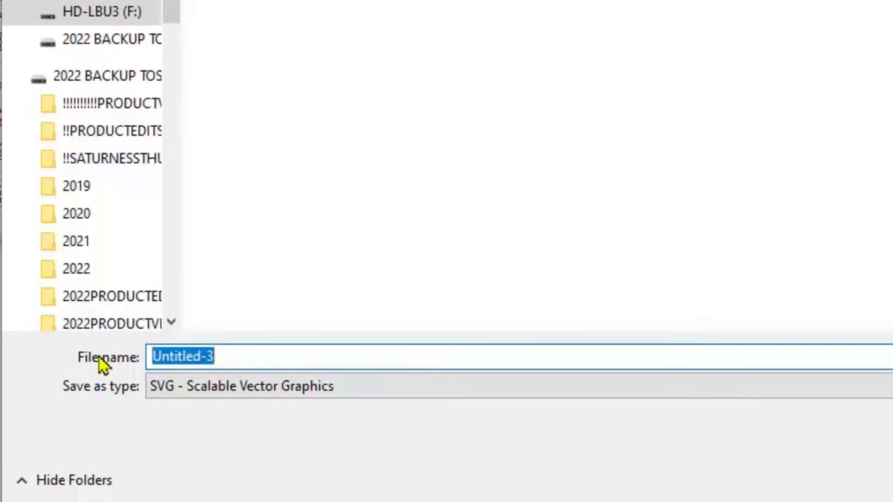
{"action": "type", "text": "SHIELD1"}
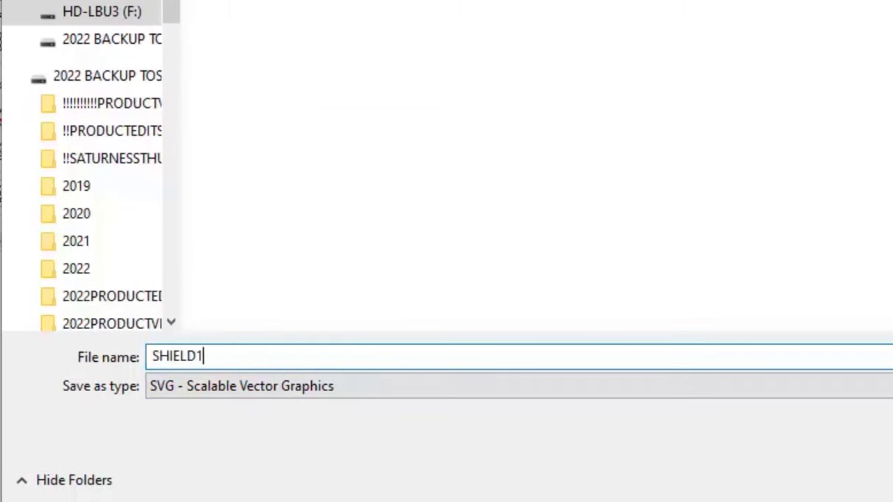
{"action": "key", "text": "Return"}
{"action": "left_click", "coordinate": [574, 404]}
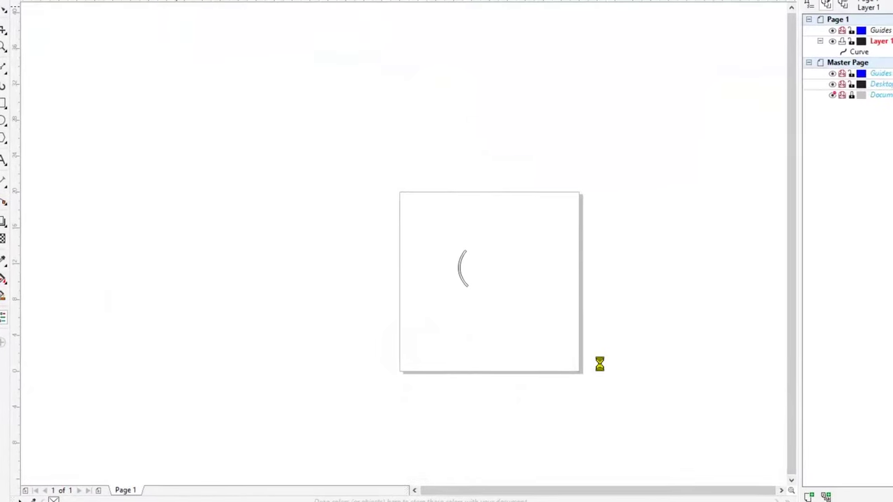
Undo the last deletion, and delete the curved strip and the framed barrel so only the unframed barrel outline remains.
{"action": "key", "text": "ctrl+z"}
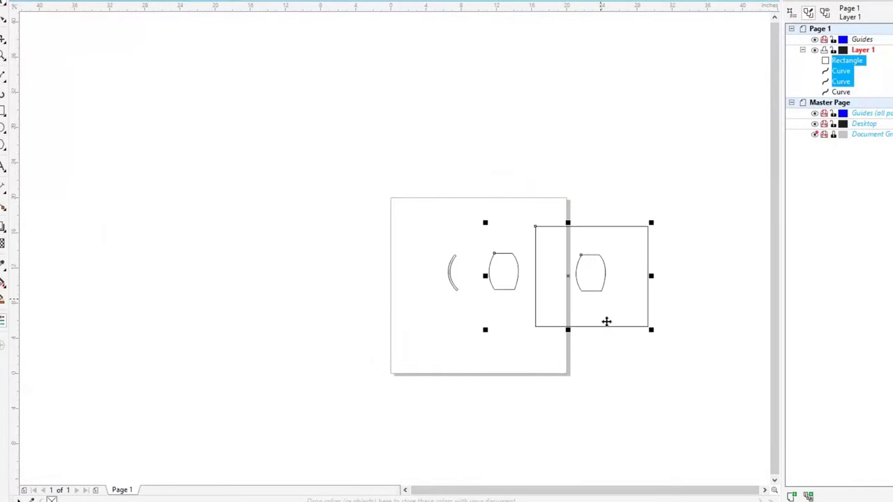
{"action": "left_click", "coordinate": [616, 389]}
{"action": "left_click_drag", "start_coordinate": [468, 317], "coordinate": [470, 325]}
{"action": "key", "text": "Delete"}
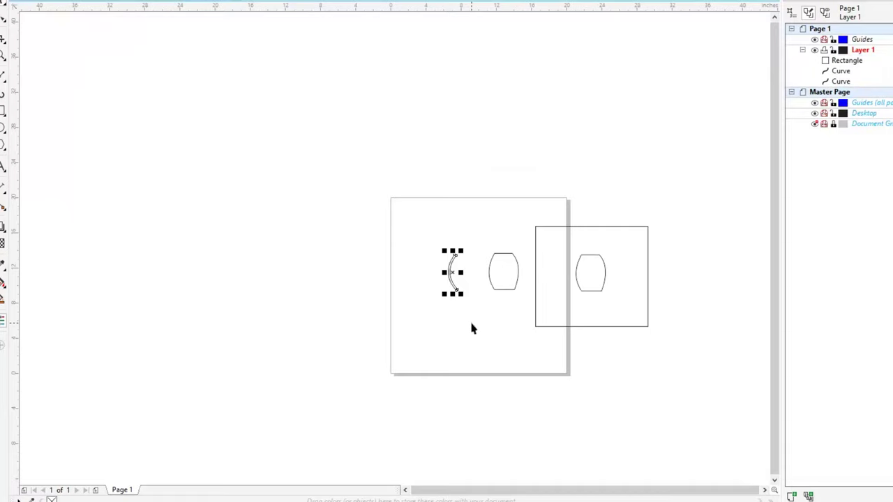
{"action": "left_click_drag", "start_coordinate": [703, 382], "coordinate": [524, 177]}
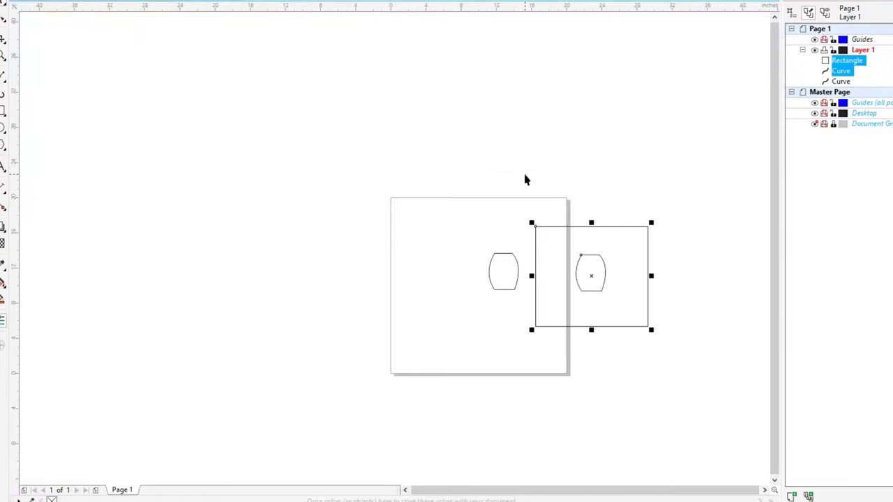
{"action": "key", "text": "Delete"}
Save the unframed barrel outline as an SVG file named shield2.
{"action": "left_click", "coordinate": [9, 2]}
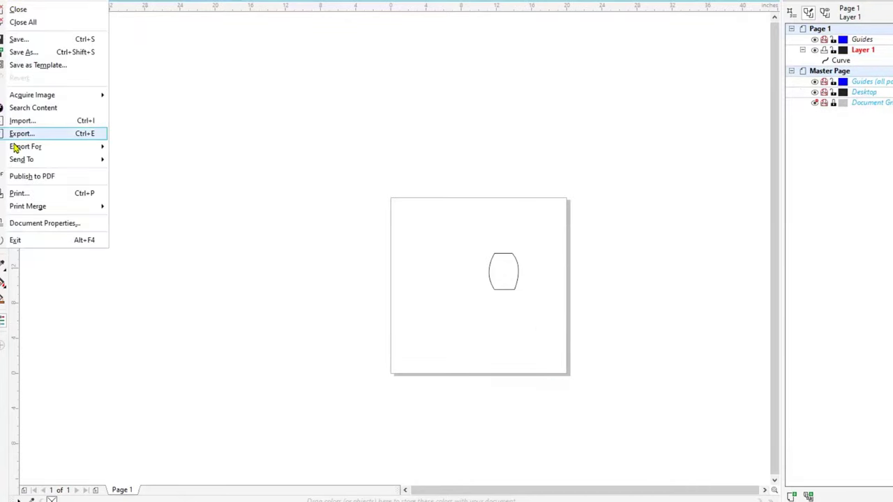
{"action": "left_click", "coordinate": [28, 51]}
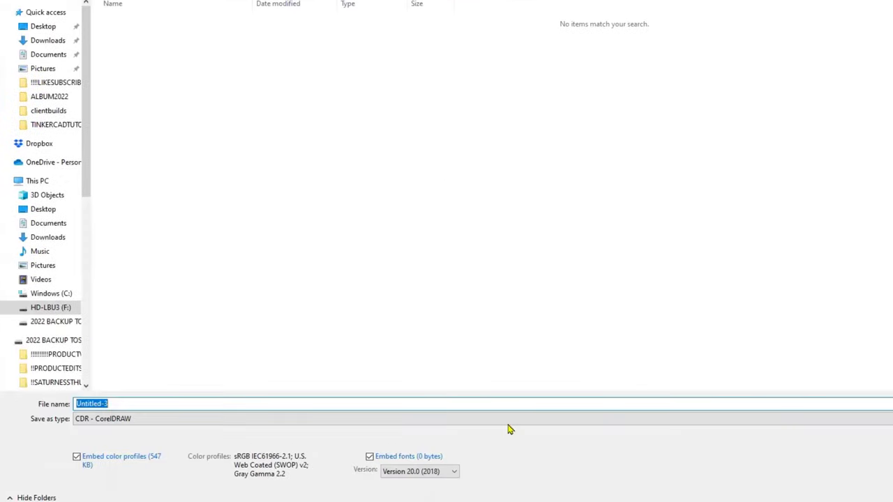
{"action": "type", "text": "shield2"}
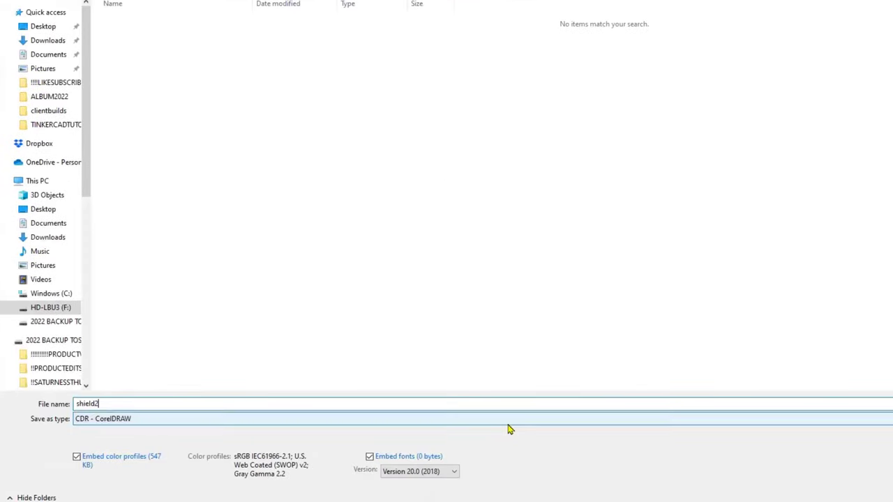
{"action": "left_click", "coordinate": [284, 418]}
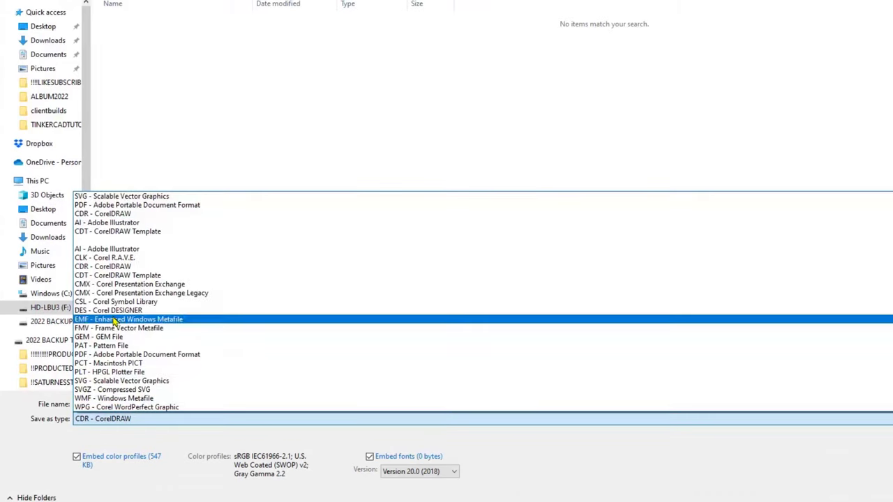
{"action": "left_click", "coordinate": [195, 194]}
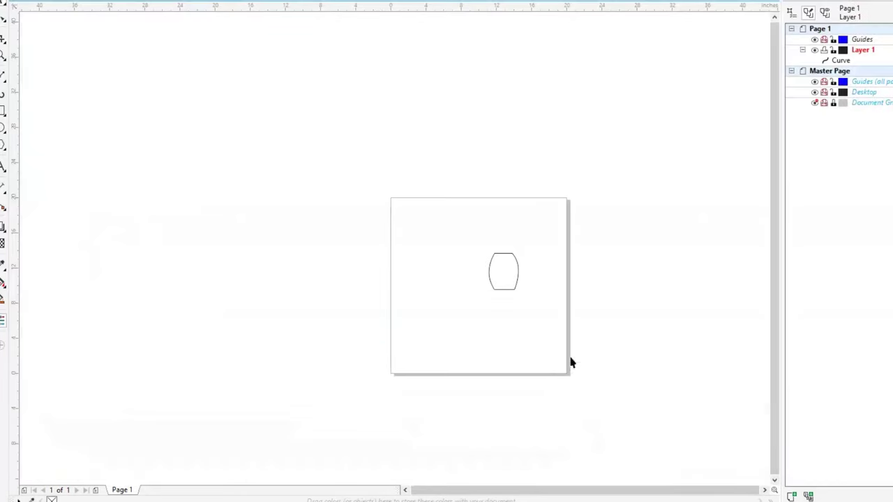
Restore the framed barrel, delete the unframed barrel outline, and move the framed one fully onto the page.
{"action": "left_click", "coordinate": [548, 405]}
{"action": "left_click_drag", "start_coordinate": [458, 237], "coordinate": [524, 313]}
{"action": "key", "text": "Delete"}
{"action": "left_click_drag", "start_coordinate": [688, 367], "coordinate": [477, 192]}
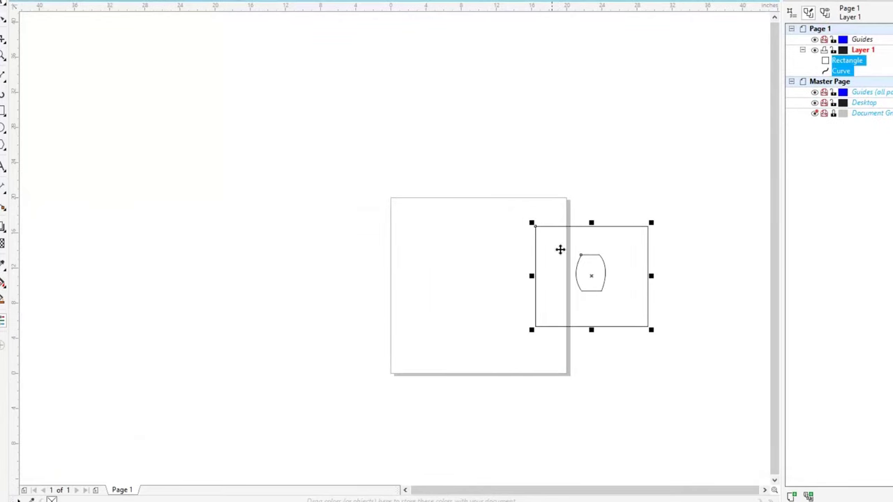
{"action": "left_click_drag", "start_coordinate": [590, 277], "coordinate": [471, 282]}
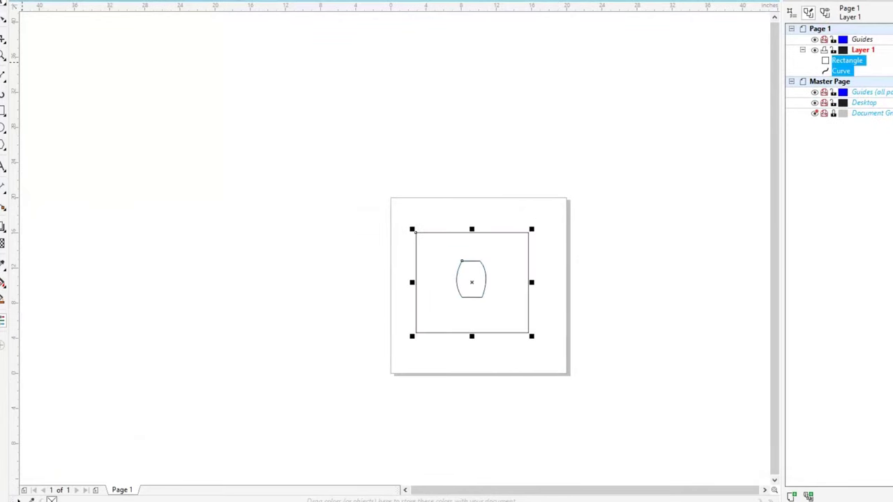
Save the framed barrel drawing as an SVG file named shieldcookiecutter, keeping the default export options.
{"action": "left_click", "coordinate": [13, 51]}
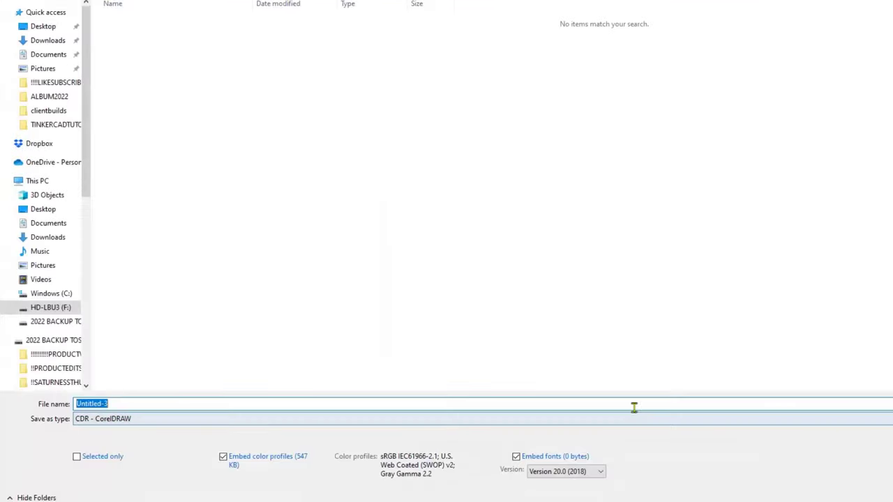
{"action": "left_click", "coordinate": [124, 404]}
{"action": "left_click_drag", "start_coordinate": [124, 404], "coordinate": [41, 404]}
{"action": "type", "text": "sh"}
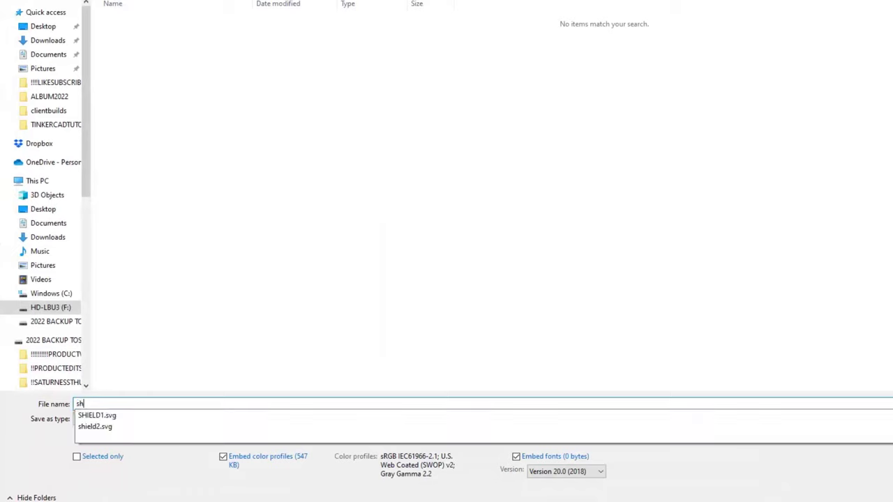
{"action": "type", "text": "ieldcookiecutter"}
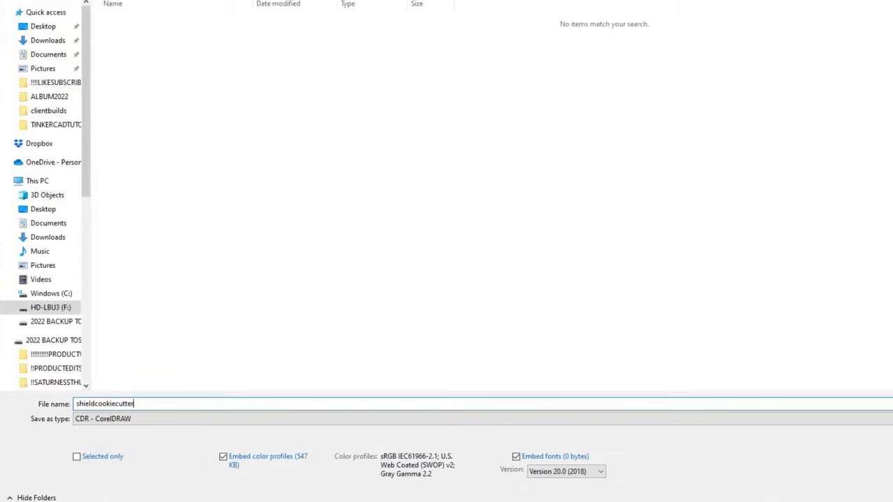
{"action": "left_click", "coordinate": [108, 420]}
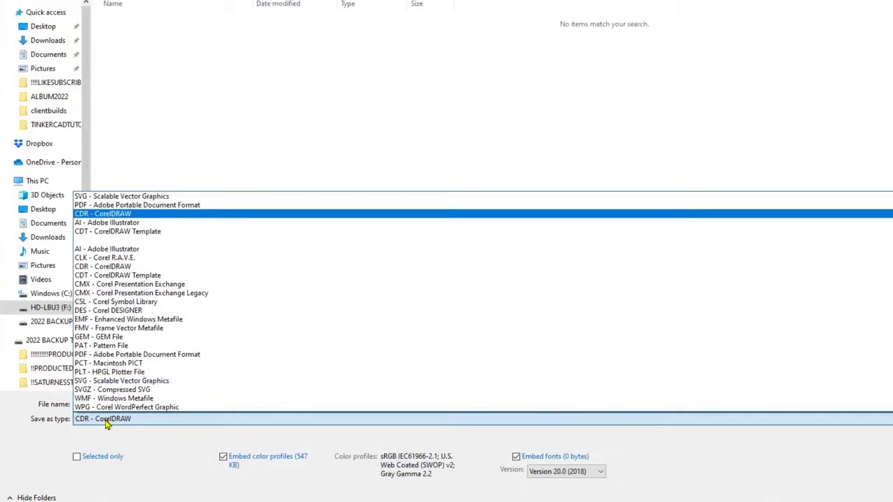
{"action": "left_click", "coordinate": [91, 197]}
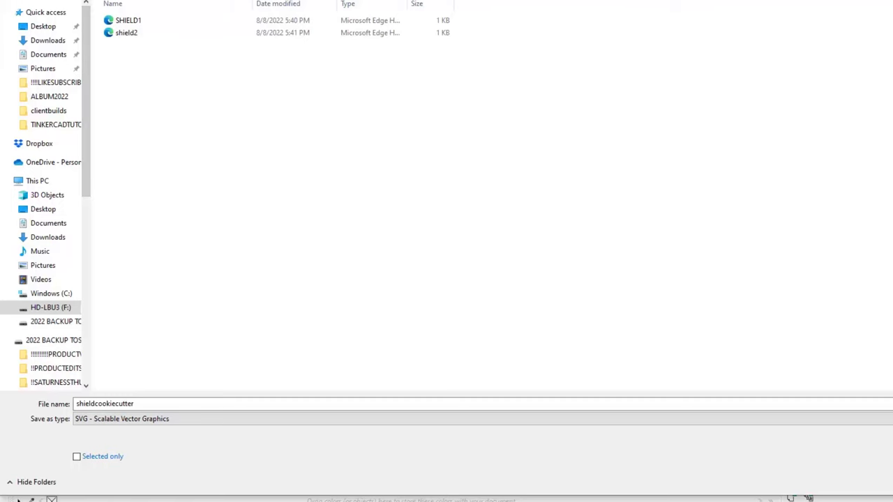
{"action": "key", "text": "Return"}
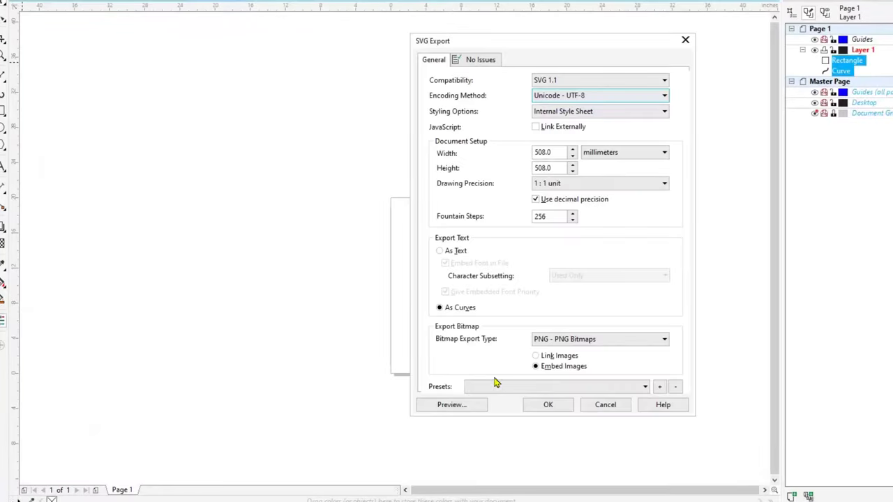
{"action": "left_click", "coordinate": [544, 405]}
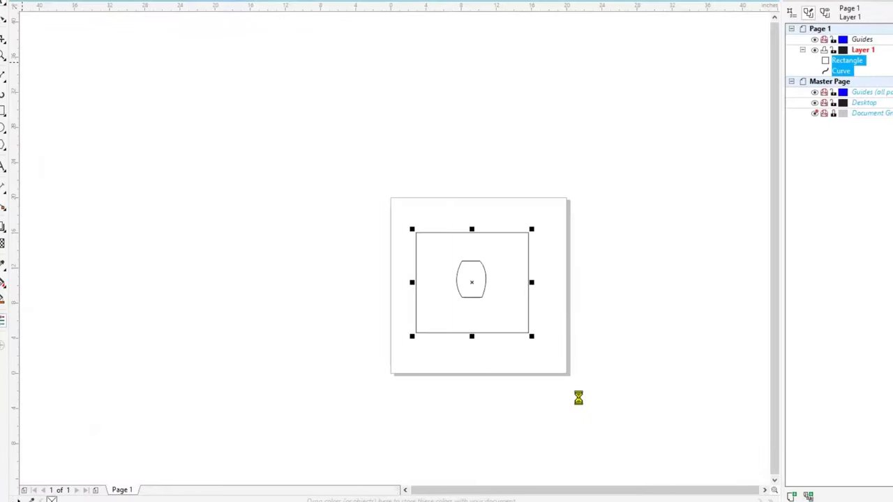
{"action": "left_click", "coordinate": [628, 363]}
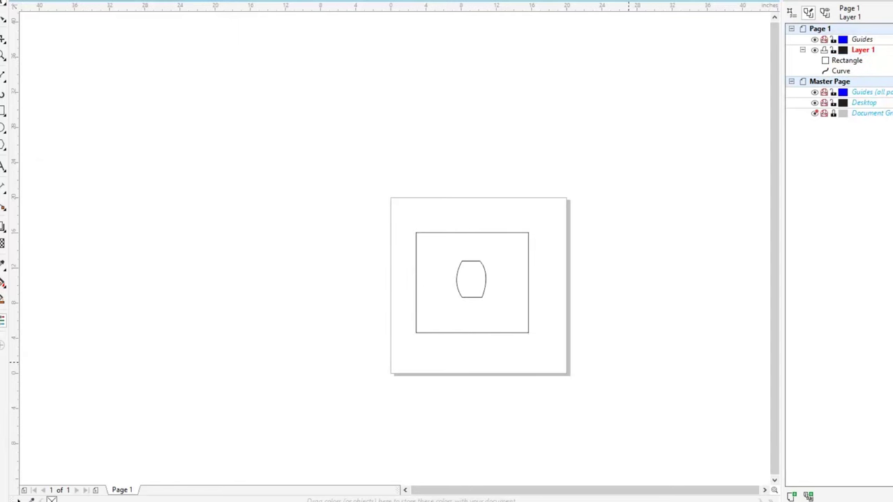
Switch to Tinkercad and move the finished sample shield off the workplane to clear space.
{"action": "key", "text": "super+d"}
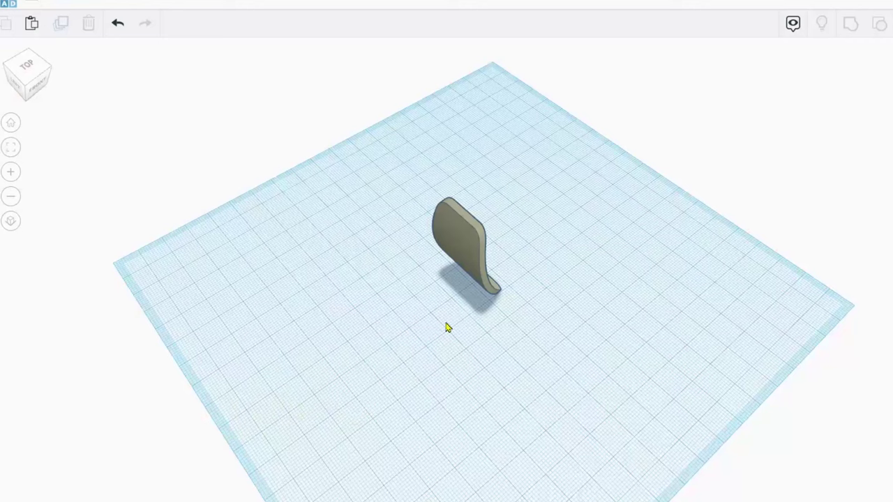
{"action": "right_click_drag", "start_coordinate": [576, 382], "coordinate": [565, 333]}
{"action": "left_click", "coordinate": [463, 231]}
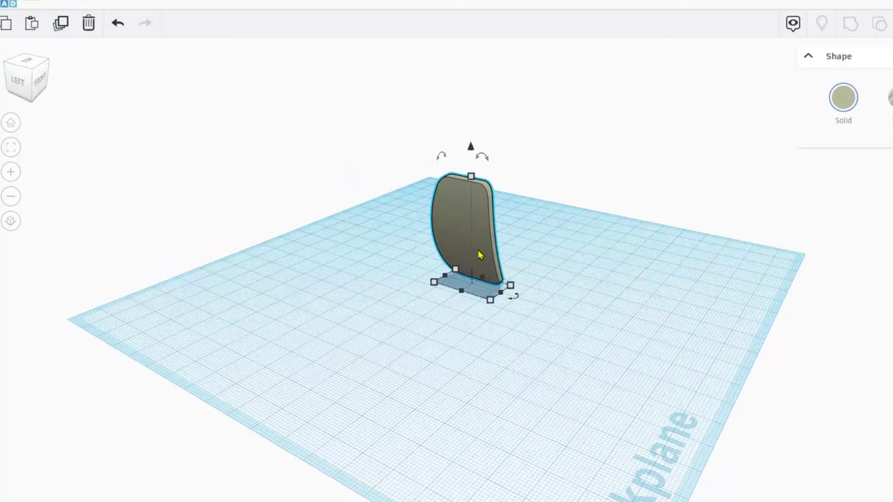
{"action": "right_click_drag", "start_coordinate": [504, 264], "coordinate": [490, 242]}
{"action": "left_click_drag", "start_coordinate": [491, 242], "coordinate": [782, 74]}
{"action": "right_click_drag", "start_coordinate": [380, 317], "coordinate": [338, 323]}
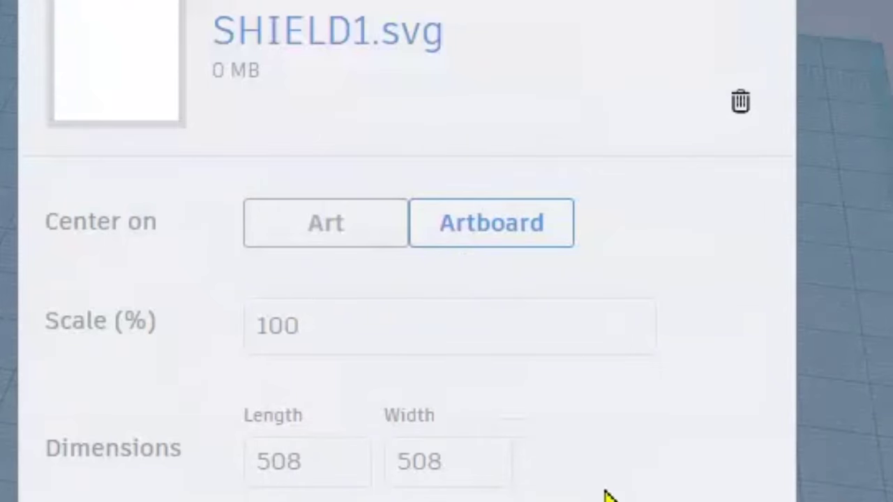
Import SHIELD1.svg and shield2.svg as 3D shapes at 100% scale, centred on the artboard.
{"action": "left_click", "coordinate": [642, 380]}
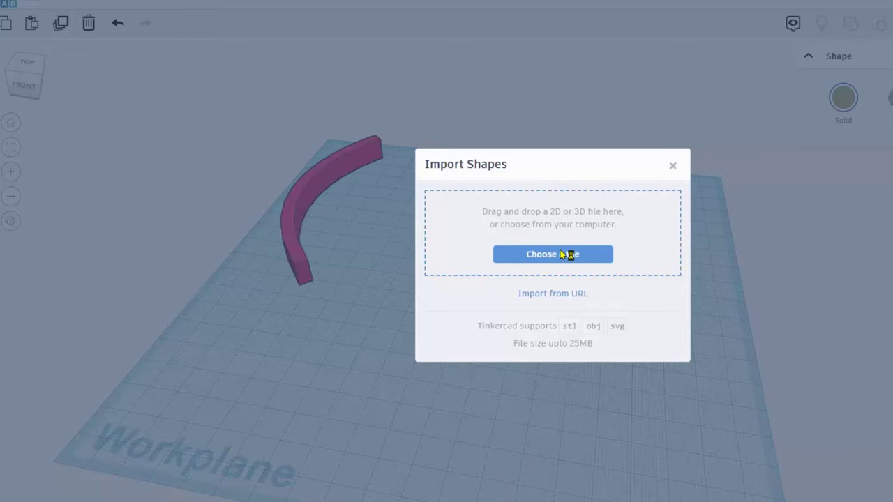
{"action": "left_click", "coordinate": [561, 254]}
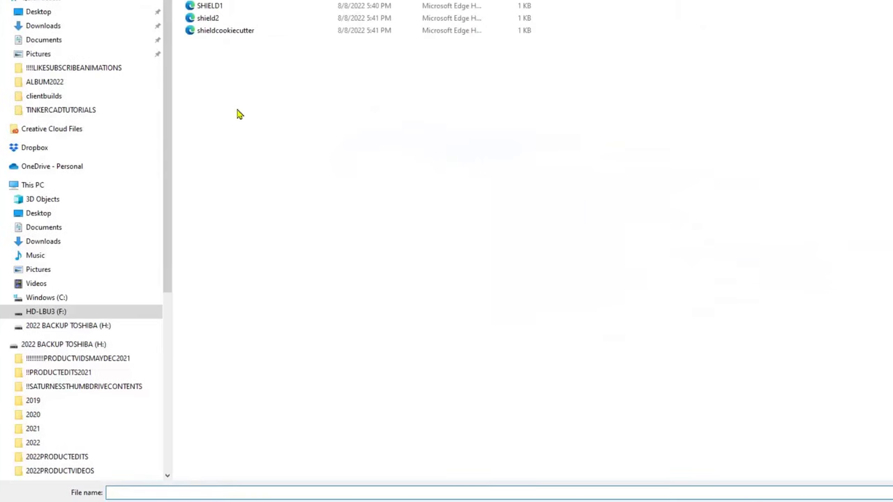
{"action": "double_click", "coordinate": [215, 19]}
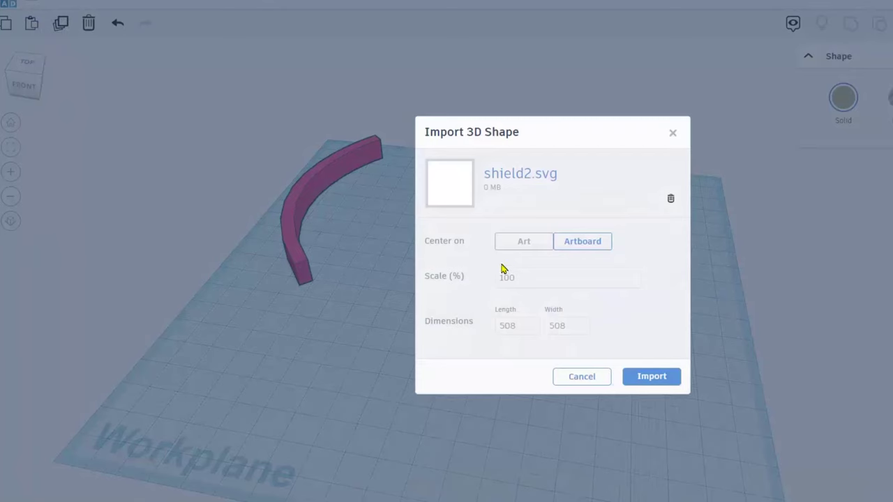
{"action": "left_click", "coordinate": [642, 377]}
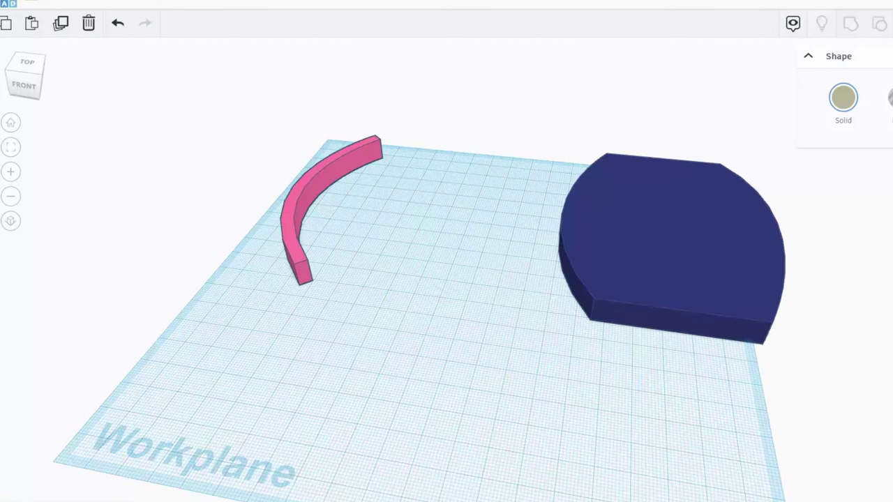
Import shieldcookiecutter.svg as a 3D shape at 100% scale, centred on the artboard.
{"action": "left_click", "coordinate": [768, 2]}
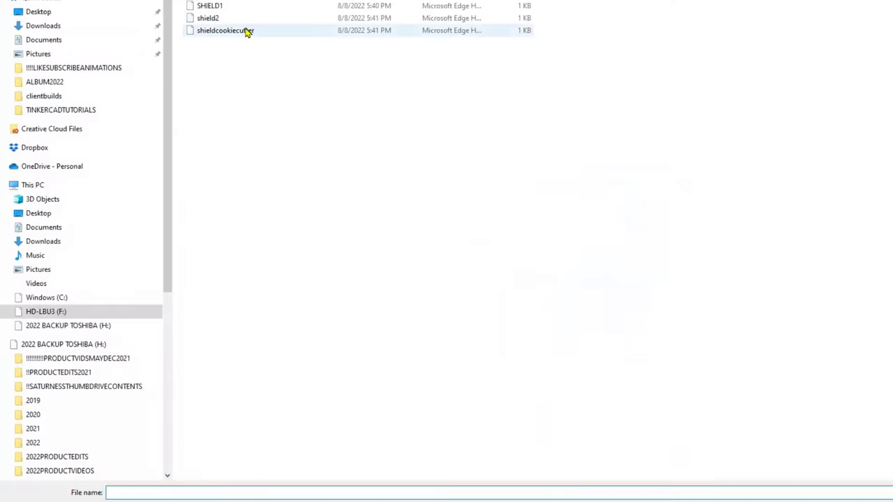
{"action": "left_click", "coordinate": [254, 36]}
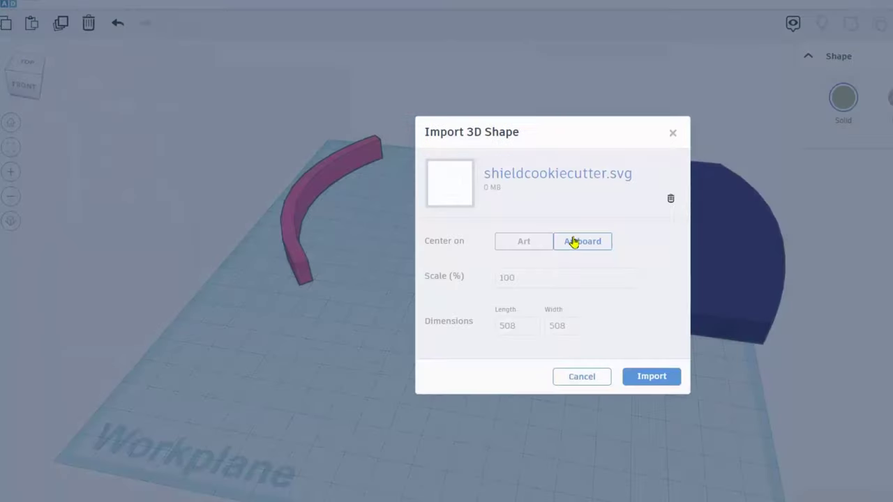
{"action": "left_click", "coordinate": [652, 376]}
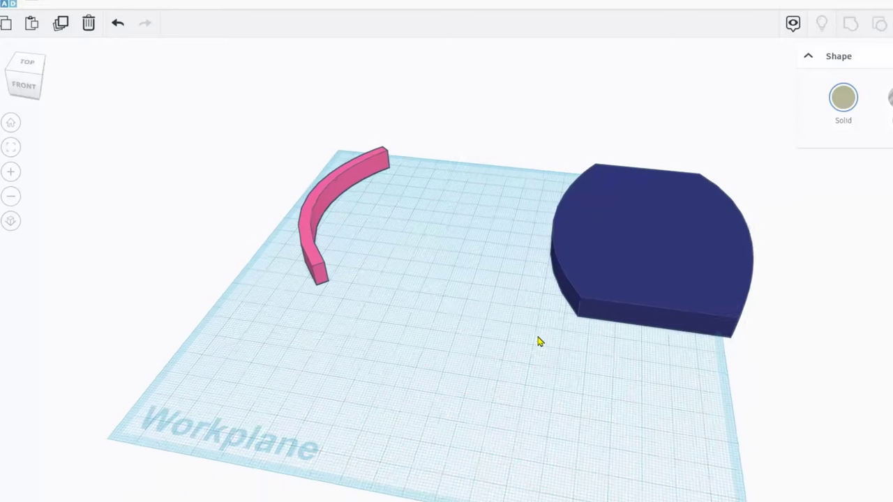
Move the blue barrel shape about 31 mm away from the strip and the orange cutter frame off the workplane's opposite side.
{"action": "right_click_drag", "start_coordinate": [538, 341], "coordinate": [582, 270]}
{"action": "left_click_drag", "start_coordinate": [582, 269], "coordinate": [656, 323]}
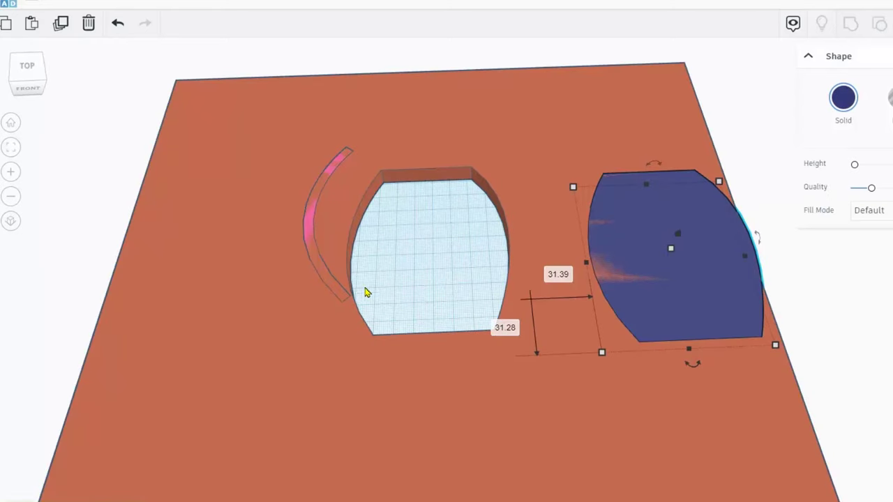
{"action": "scroll", "coordinate": [434, 384], "scroll_direction": "down", "scroll_amount": 3}
{"action": "left_click_drag", "start_coordinate": [335, 409], "coordinate": [62, 381]}
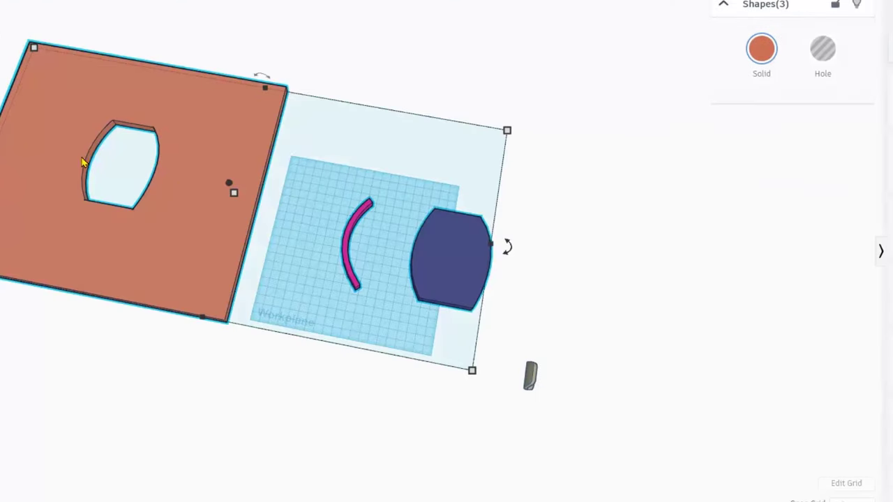
Rotate the cutter frame, curved strip and barrel shape together by 90 degrees so they stand upright.
{"action": "scroll", "coordinate": [357, 245], "scroll_direction": "down", "scroll_amount": 2}
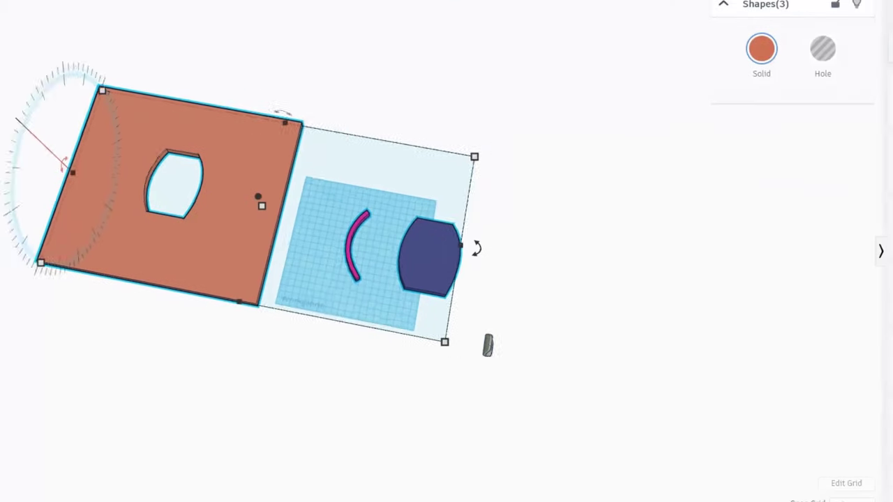
{"action": "left_click", "coordinate": [35, 116]}
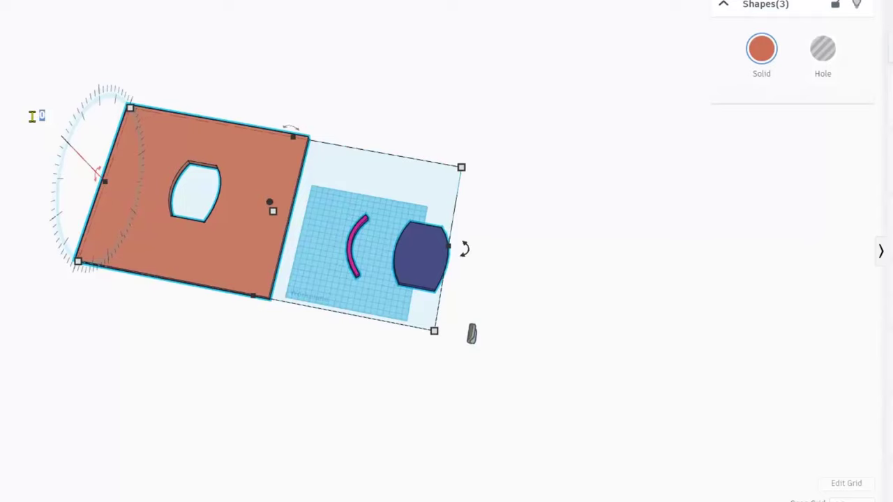
{"action": "type", "text": "90"}
{"action": "key", "text": "Return"}
{"action": "right_click_drag", "start_coordinate": [159, 221], "coordinate": [364, 104]}
{"action": "scroll", "coordinate": [353, 140], "scroll_direction": "up", "scroll_amount": 3}
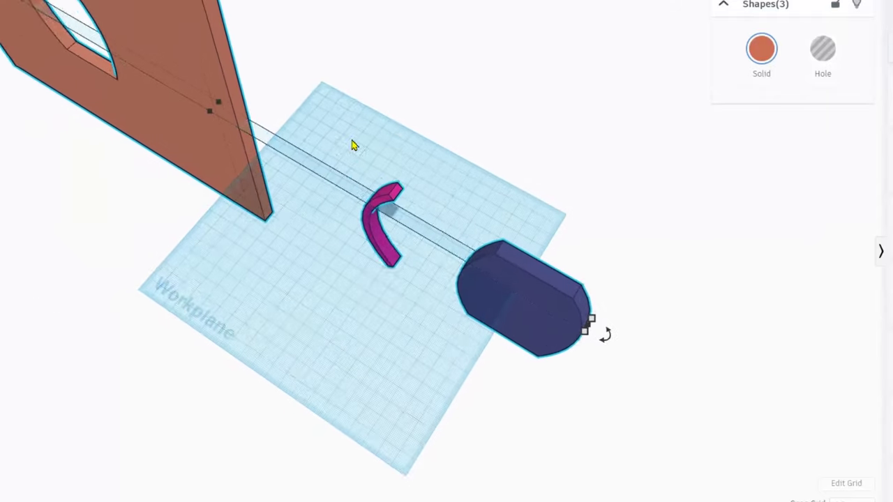
{"action": "left_click", "coordinate": [402, 141]}
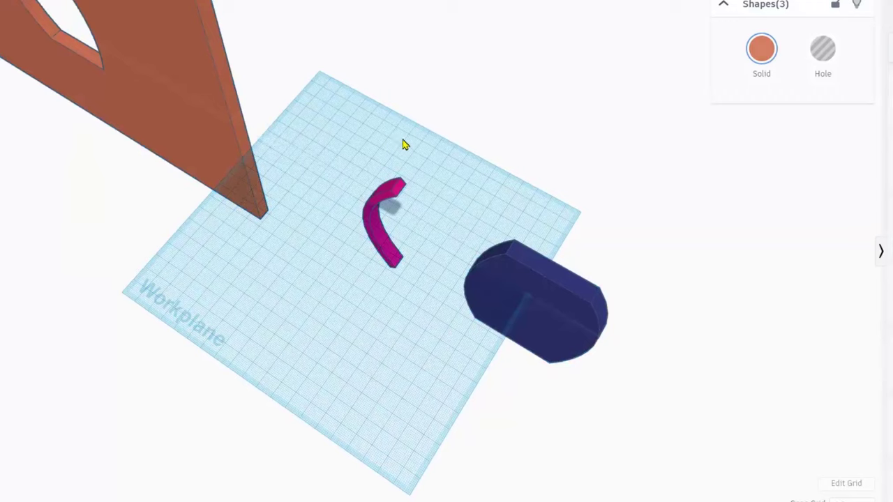
Rotate the pink curved strip alone by 90 degrees.
{"action": "left_click", "coordinate": [388, 199]}
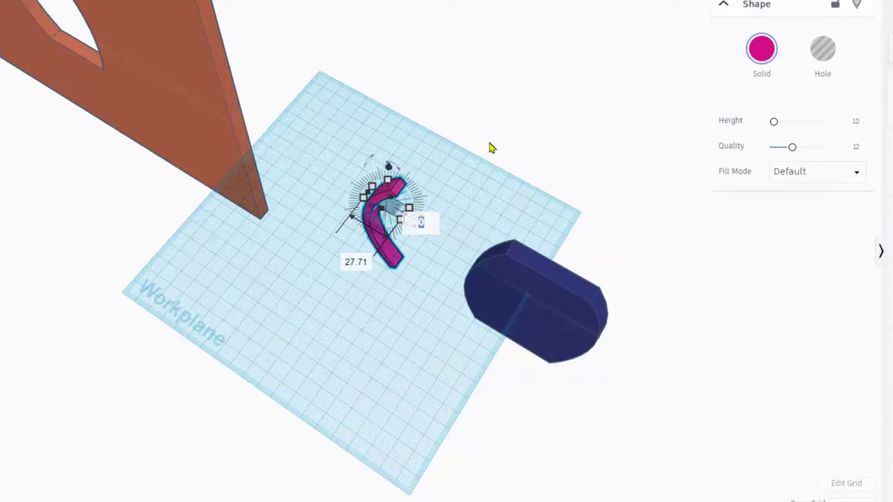
{"action": "left_click", "coordinate": [422, 223]}
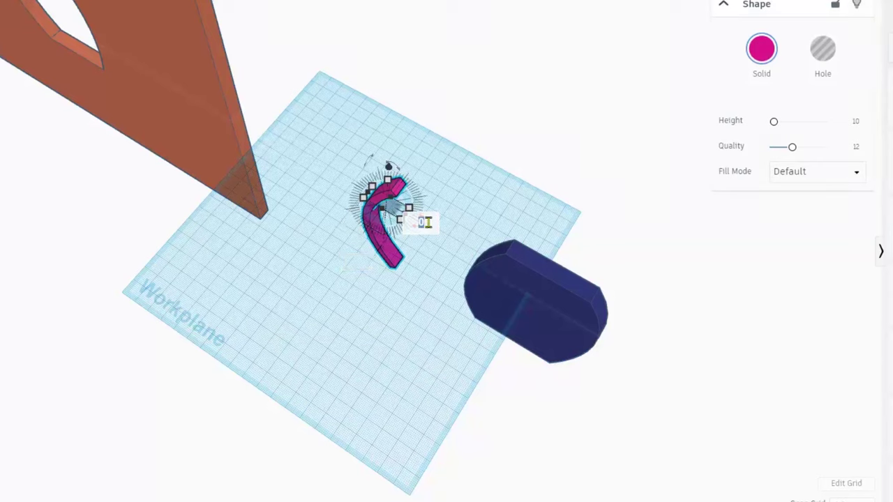
{"action": "type", "text": "90"}
{"action": "key", "text": "Return"}
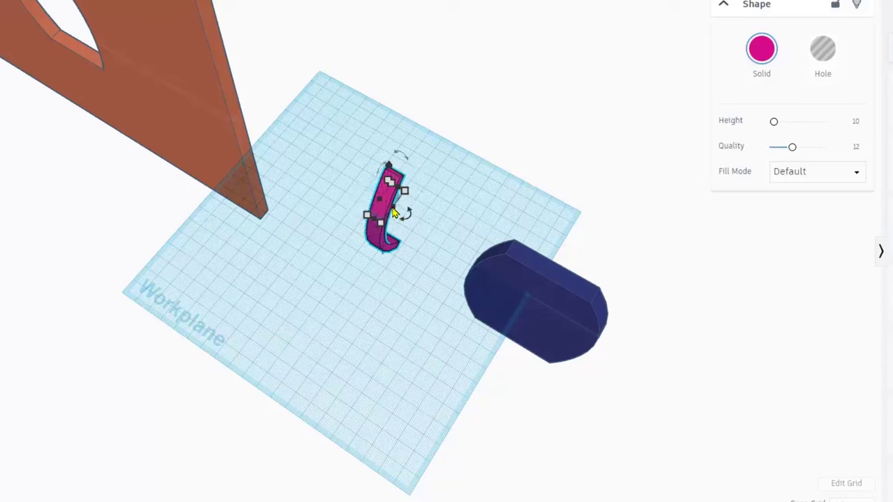
Widen the curved strip to about 55 mm from one end, and extend its other end further into a broad curved panel.
{"action": "left_click_drag", "start_coordinate": [394, 210], "coordinate": [454, 247]}
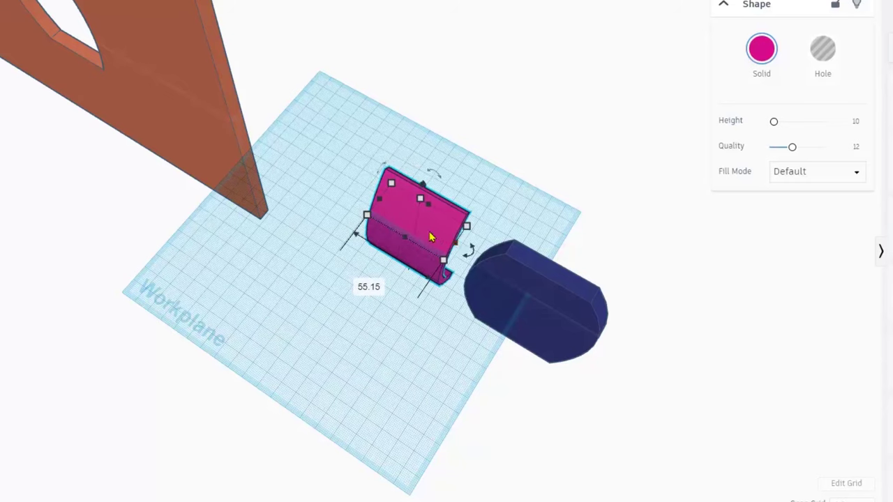
{"action": "right_click_drag", "start_coordinate": [429, 235], "coordinate": [396, 243]}
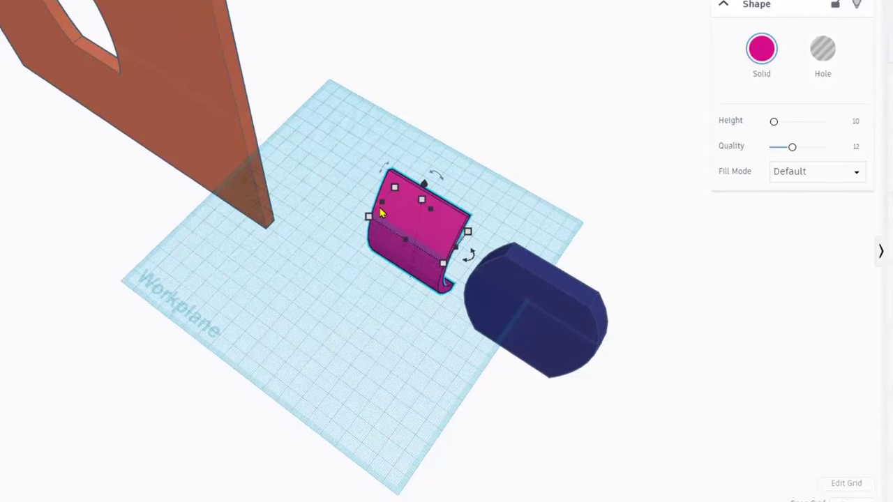
{"action": "left_click_drag", "start_coordinate": [382, 208], "coordinate": [315, 183]}
{"action": "right_click_drag", "start_coordinate": [421, 242], "coordinate": [470, 228]}
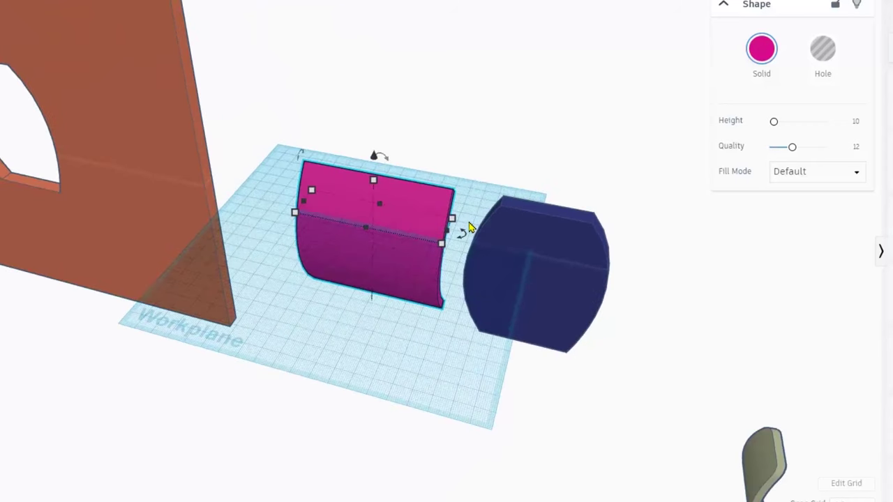
Move the curved panel over to the cutter frame and adjust its height to meet the barrel-shaped opening.
{"action": "left_click_drag", "start_coordinate": [402, 225], "coordinate": [44, 166]}
{"action": "left_click_drag", "start_coordinate": [10, 107], "coordinate": [7, 40]}
{"action": "right_click_drag", "start_coordinate": [191, 135], "coordinate": [175, 145]}
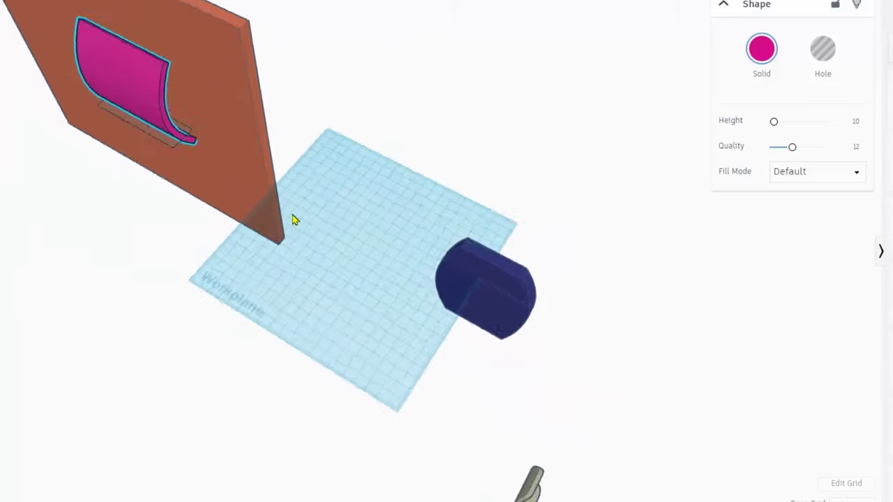
Select the curved panel together with the cutter frame and align their centres in width and depth.
{"action": "right_click_drag", "start_coordinate": [293, 220], "coordinate": [352, 187]}
{"action": "left_click", "coordinate": [128, 144], "text": "shift"}
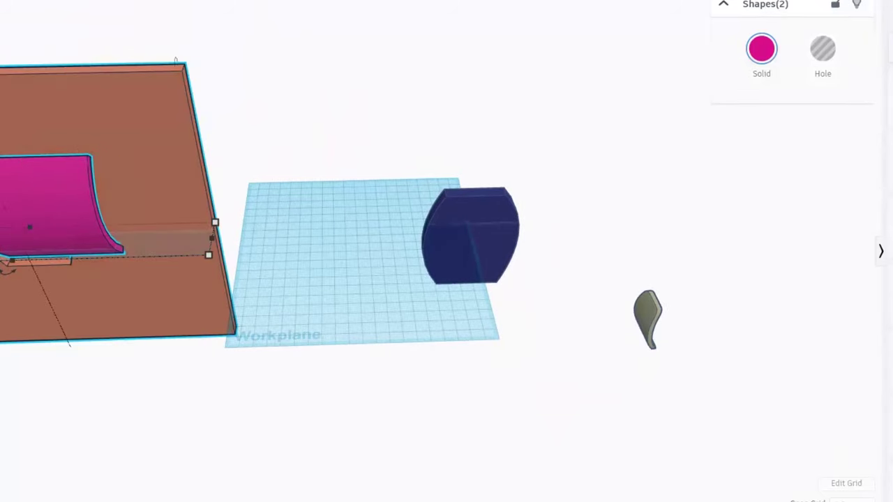
{"action": "left_click", "coordinate": [830, 1]}
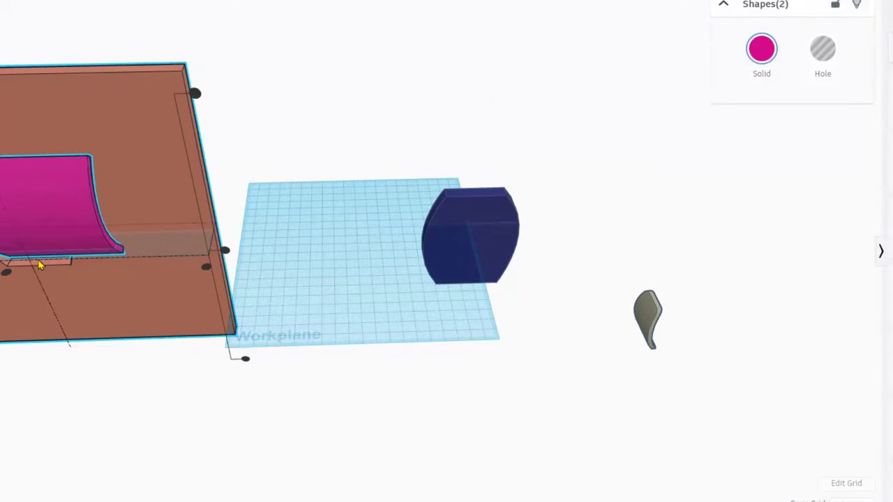
{"action": "scroll", "coordinate": [33, 278], "scroll_direction": "down", "scroll_amount": 2}
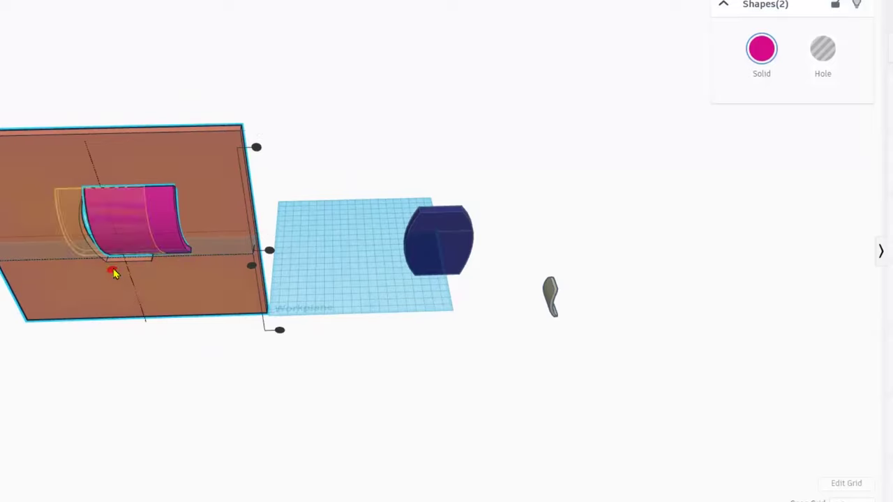
{"action": "left_click", "coordinate": [113, 271]}
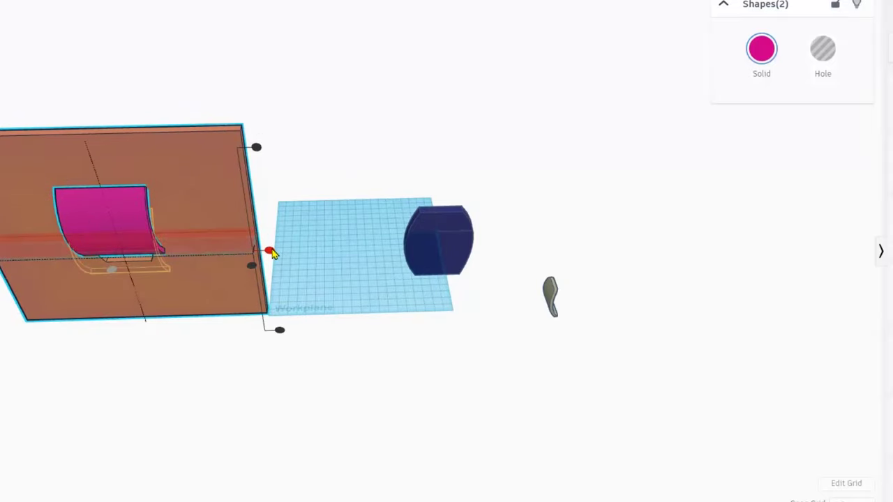
{"action": "left_click", "coordinate": [272, 255]}
{"action": "right_click_drag", "start_coordinate": [207, 270], "coordinate": [293, 333]}
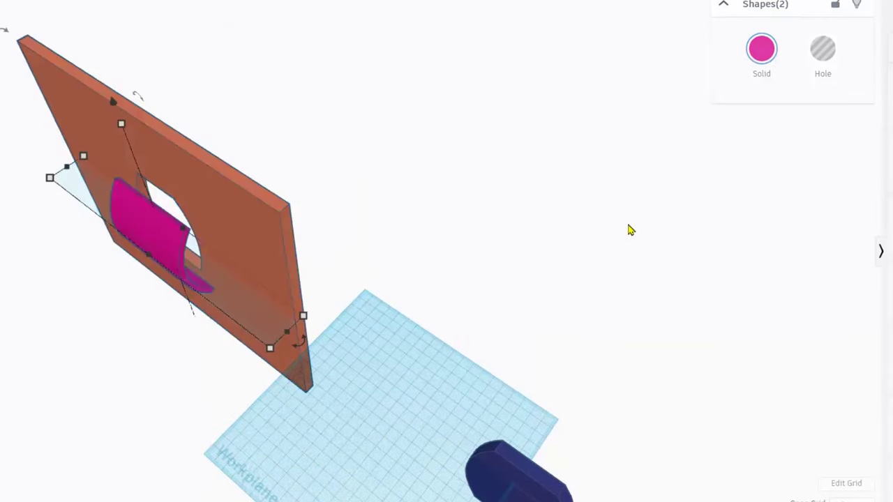
{"action": "left_click", "coordinate": [630, 229]}
Raise the curved panel about 8 mm so its upper edge meets the upper edge of the barrel-shaped opening.
{"action": "left_click", "coordinate": [277, 245]}
{"action": "middle_click_drag", "start_coordinate": [175, 234], "coordinate": [353, 256]}
{"action": "right_click_drag", "start_coordinate": [354, 264], "coordinate": [216, 313]}
{"action": "scroll", "coordinate": [358, 243], "scroll_direction": "up", "scroll_amount": 3}
{"action": "left_click", "coordinate": [360, 239]}
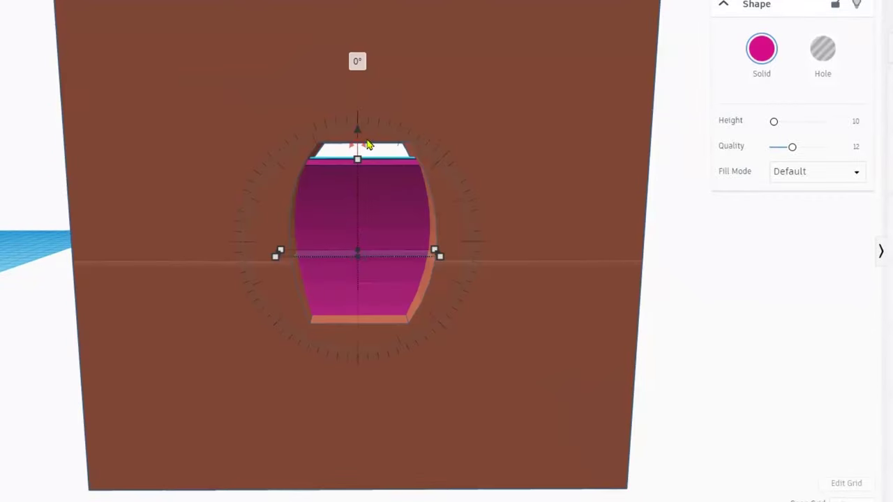
{"action": "mouse_move", "coordinate": [358, 134]}
{"action": "left_mouse_down"}
{"action": "mouse_move", "coordinate": [356, 109]}
{"action": "mouse_move", "coordinate": [354, 121]}
{"action": "left_mouse_up"}
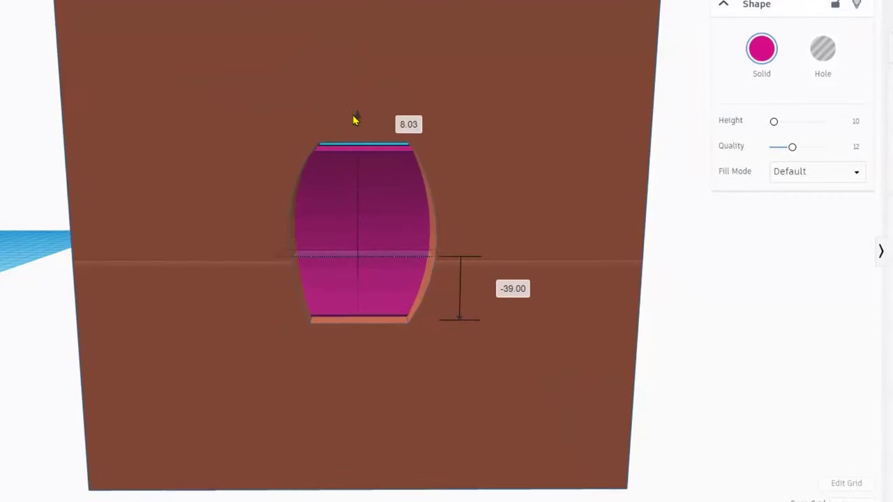
{"action": "right_click_drag", "start_coordinate": [392, 179], "coordinate": [380, 196]}
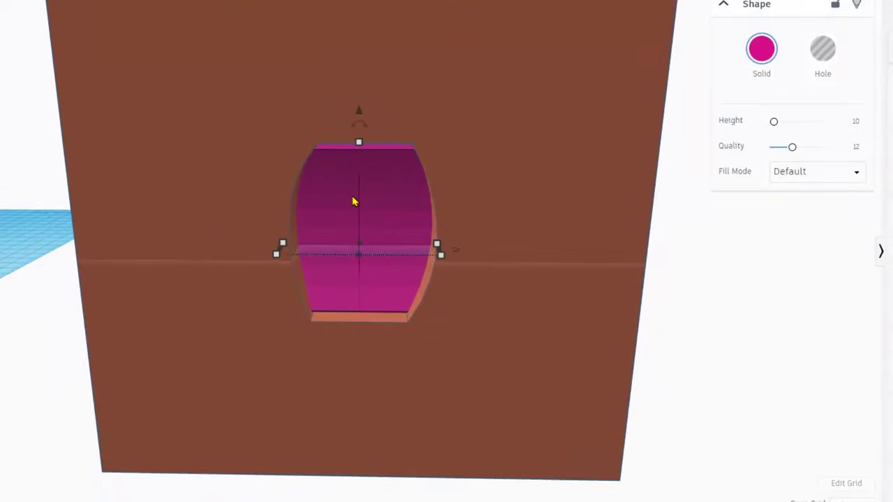
{"action": "scroll", "coordinate": [353, 198], "scroll_direction": "up", "scroll_amount": 3}
{"action": "right_click_drag", "start_coordinate": [424, 233], "coordinate": [403, 200]}
{"action": "scroll", "coordinate": [389, 197], "scroll_direction": "down", "scroll_amount": 2}
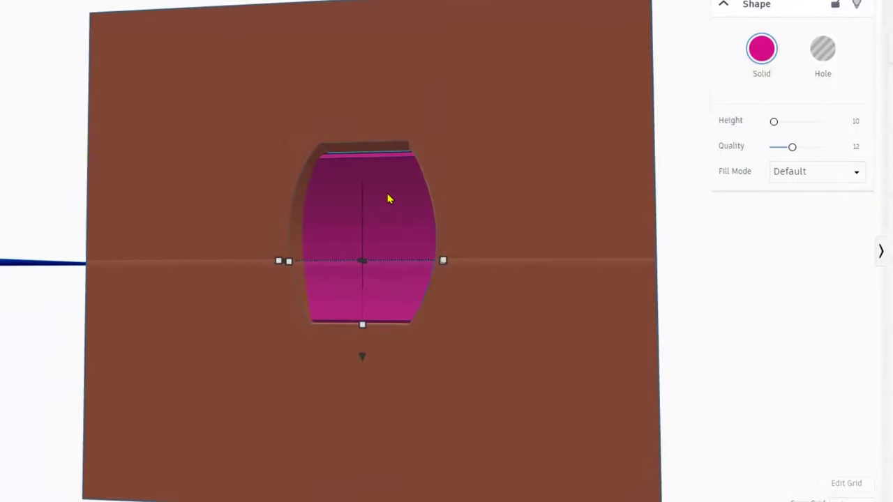
Scale the cutter frame down proportionally to about 277 mm tall and adjust its height around the curved panel.
{"action": "left_click", "coordinate": [469, 140]}
{"action": "mouse_move", "coordinate": [364, 2]}
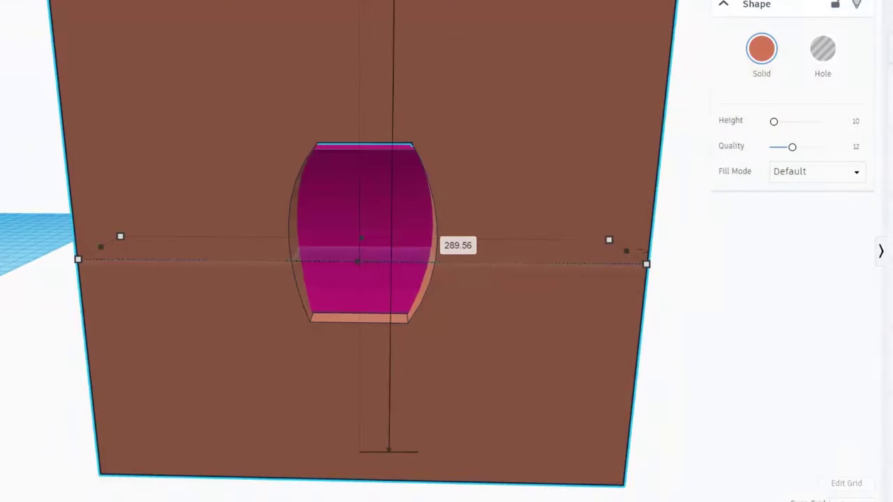
{"action": "left_click_drag", "start_coordinate": [377, 1], "coordinate": [355, 16]}
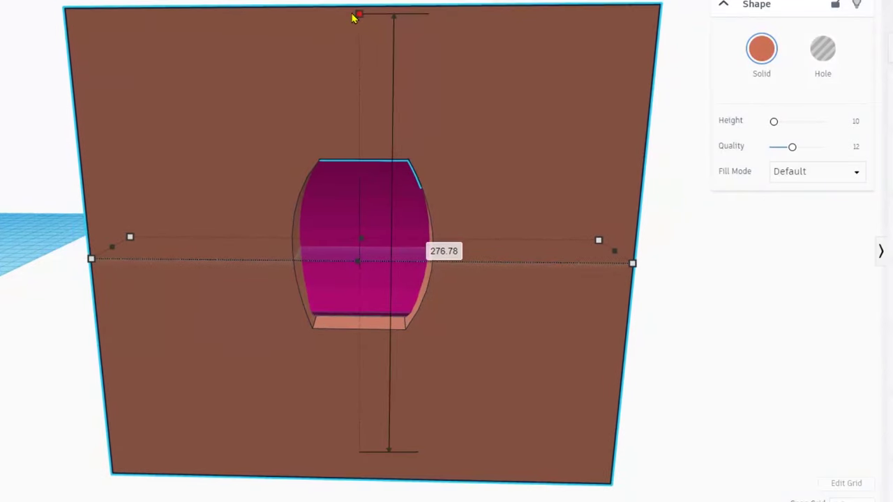
{"action": "scroll", "coordinate": [366, 39], "scroll_direction": "down", "scroll_amount": 3}
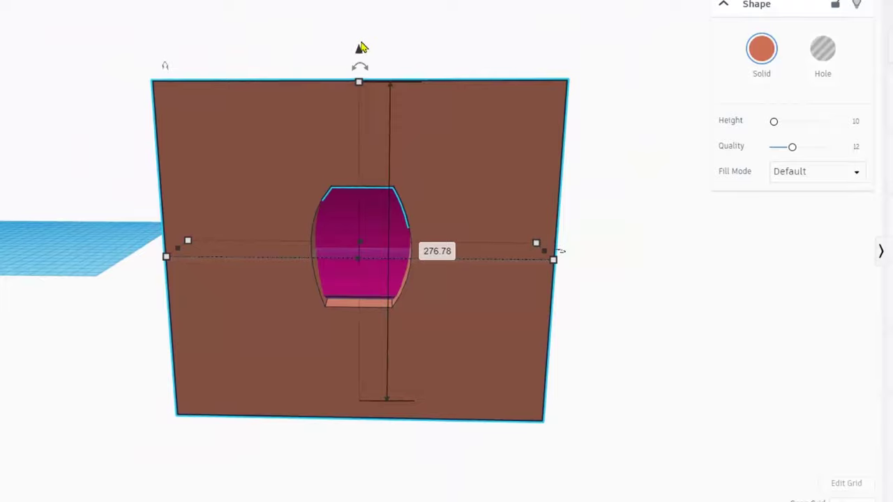
{"action": "left_click_drag", "start_coordinate": [357, 39], "coordinate": [358, 35]}
Turn the cutter frame into a hole and lower it to -135 mm so its opening lines up with the panel.
{"action": "right_click_drag", "start_coordinate": [359, 34], "coordinate": [209, 119]}
{"action": "left_click", "coordinate": [819, 54]}
{"action": "right_click_drag", "start_coordinate": [551, 132], "coordinate": [105, 140]}
{"action": "right_click_drag", "start_coordinate": [272, 140], "coordinate": [279, 120]}
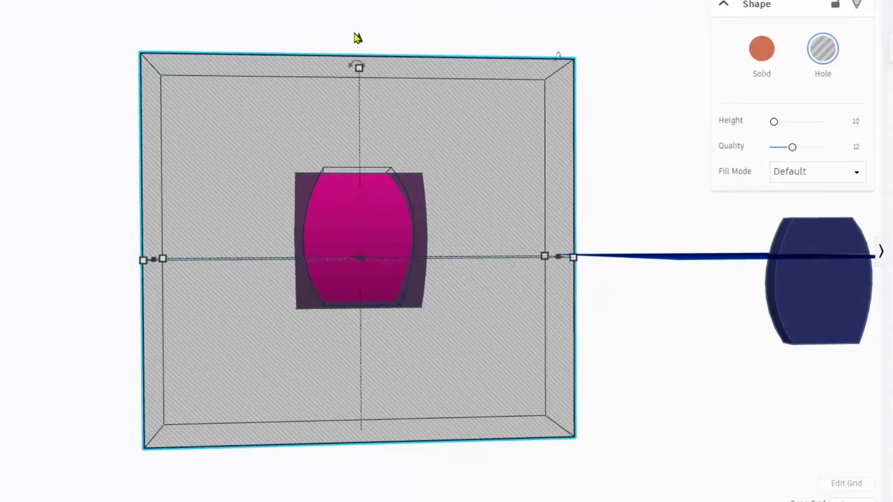
{"action": "mouse_move", "coordinate": [361, 41]}
{"action": "left_mouse_down"}
{"action": "mouse_move", "coordinate": [359, 54]}
{"action": "mouse_move", "coordinate": [357, 44]}
{"action": "left_mouse_up"}
{"action": "scroll", "coordinate": [371, 167], "scroll_direction": "up", "scroll_amount": 5}
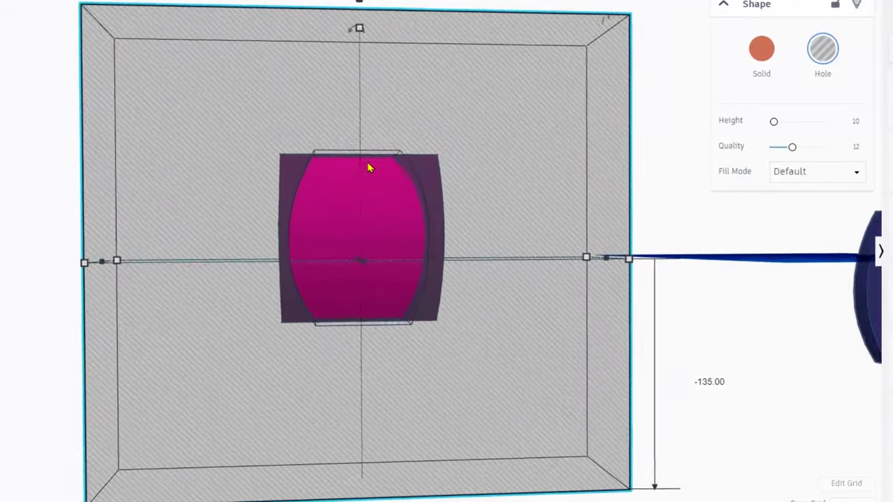
{"action": "right_click_drag", "start_coordinate": [374, 189], "coordinate": [342, 236]}
{"action": "scroll", "coordinate": [342, 236], "scroll_direction": "down", "scroll_amount": 4}
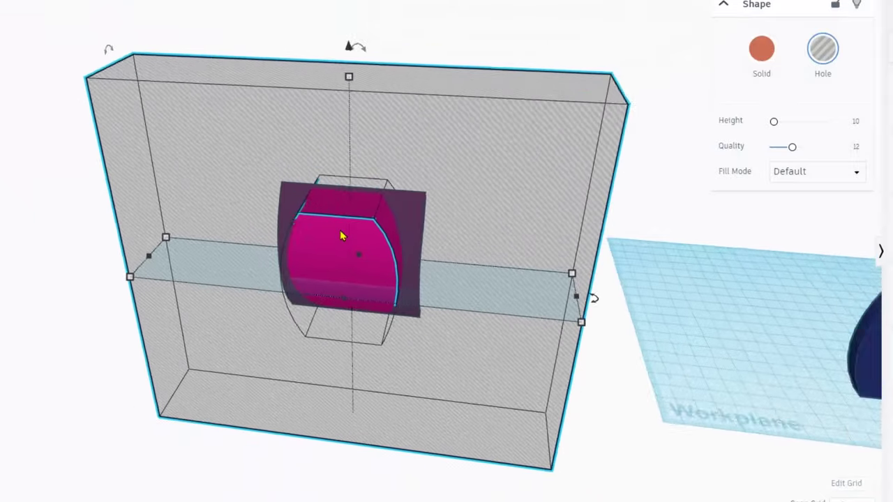
Group the curved panel with the hole frame to cut the panel into a barrel-outlined shield.
{"action": "left_click", "coordinate": [419, 95]}
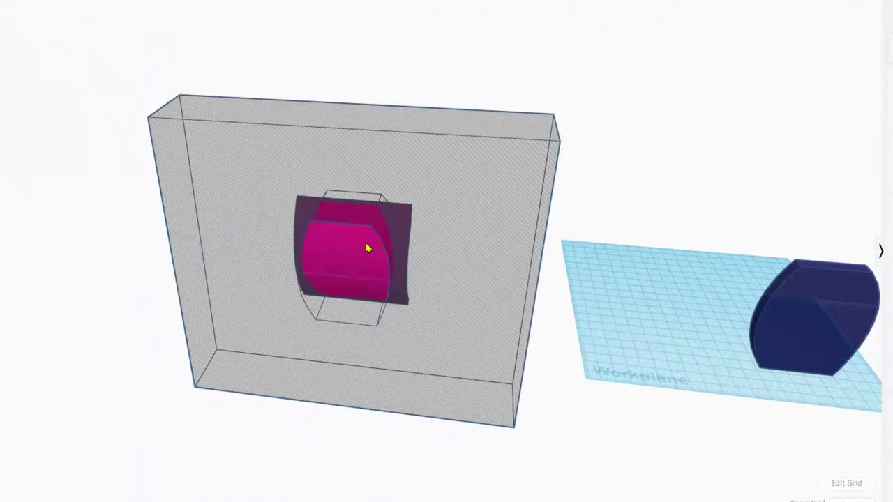
{"action": "left_click", "coordinate": [364, 249]}
{"action": "left_click", "coordinate": [466, 216], "text": "shift"}
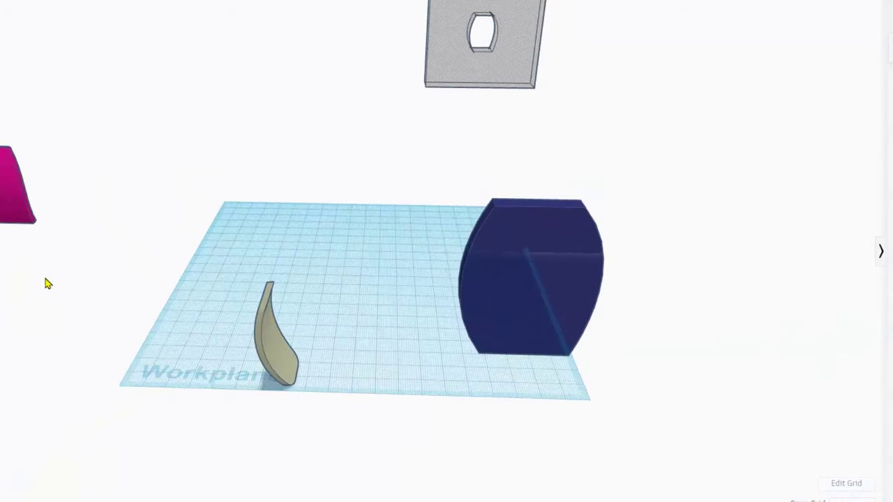
{"action": "scroll", "coordinate": [342, 244], "scroll_direction": "up", "scroll_amount": 4}
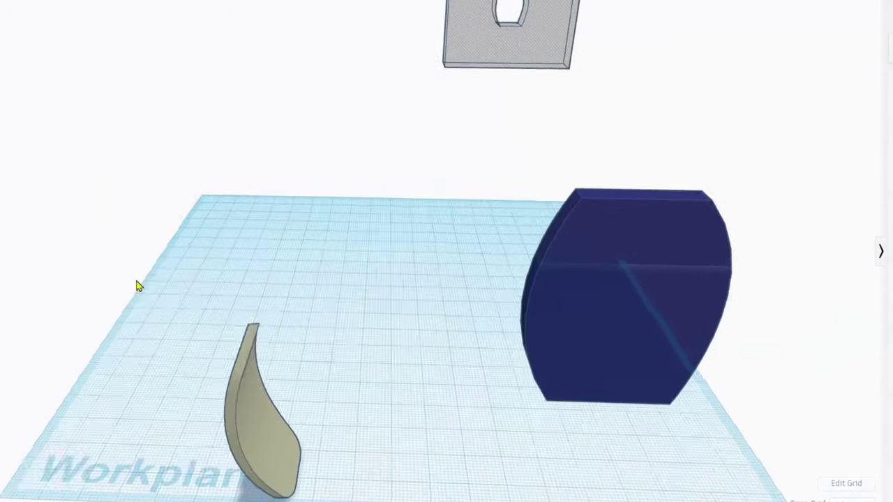
{"action": "middle_click_drag", "start_coordinate": [138, 283], "coordinate": [617, 352]}
{"action": "right_click_drag", "start_coordinate": [78, 358], "coordinate": [385, 349]}
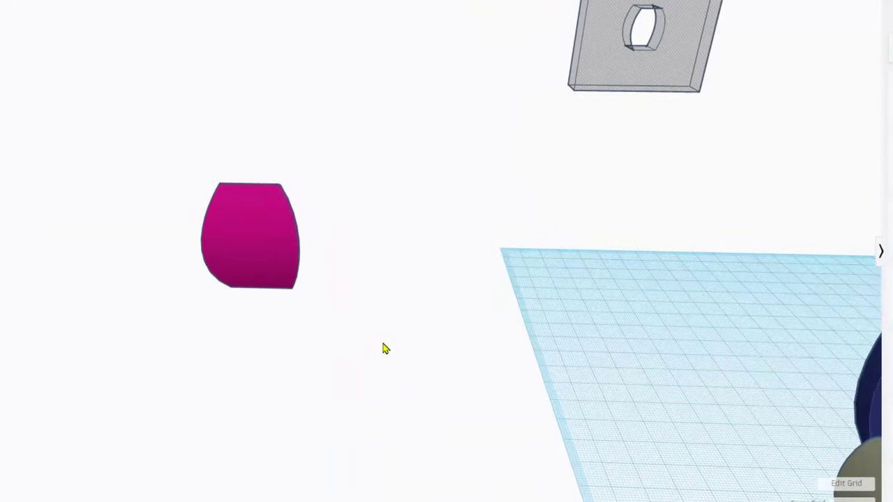
{"action": "right_click_drag", "start_coordinate": [97, 306], "coordinate": [21, 308]}
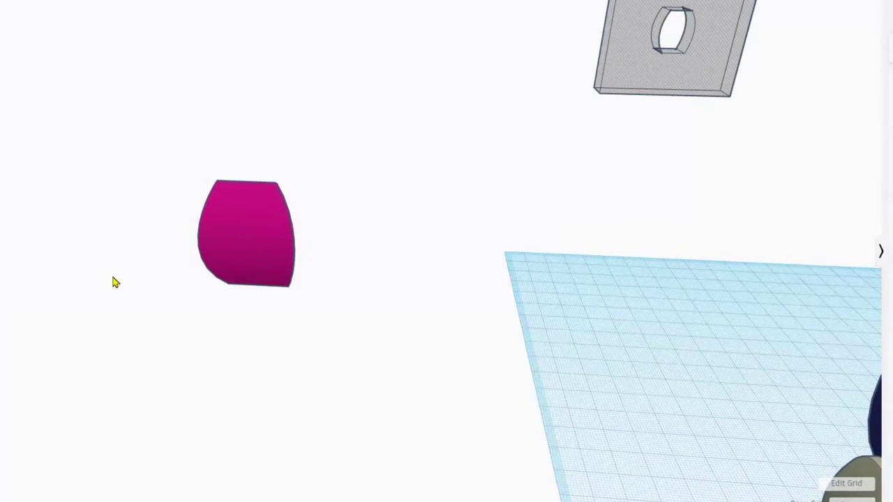
{"action": "right_click_drag", "start_coordinate": [116, 282], "coordinate": [129, 299]}
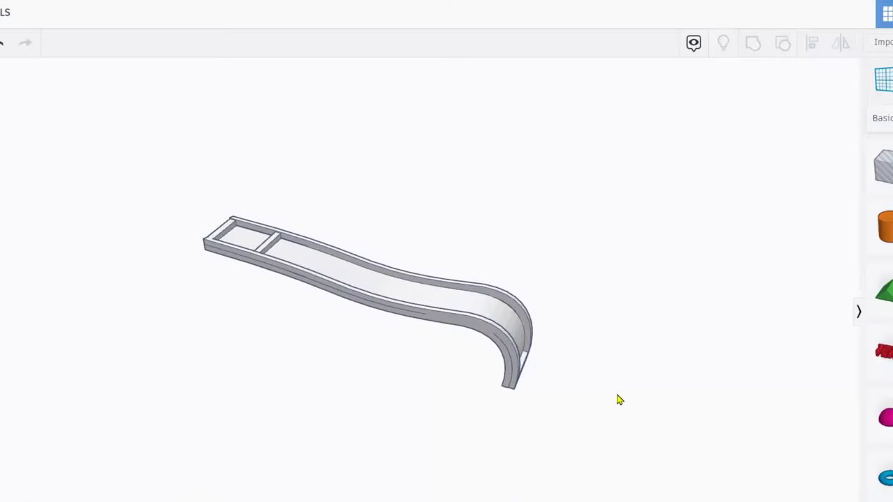
Change the solid colour of the whole tank assembly to light green.
{"action": "right_click_drag", "start_coordinate": [618, 398], "coordinate": [291, 380]}
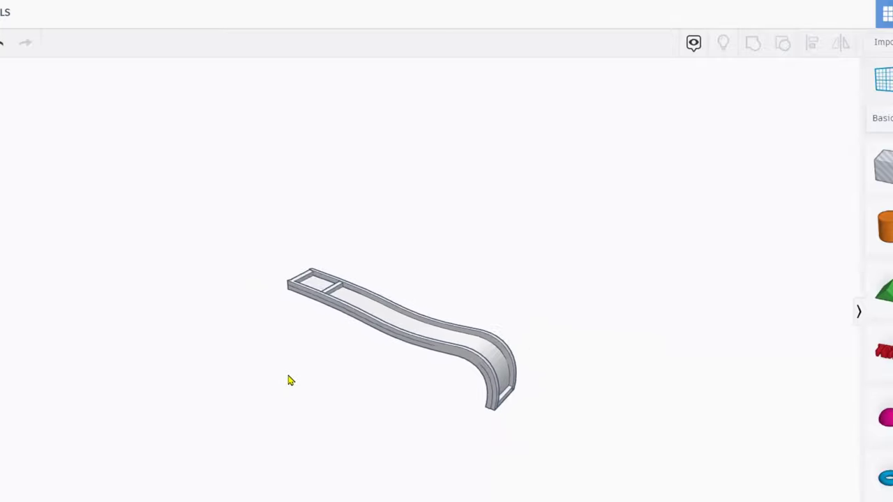
{"action": "scroll", "coordinate": [291, 381], "scroll_direction": "down", "scroll_amount": 2}
{"action": "scroll", "coordinate": [361, 353], "scroll_direction": "down", "scroll_amount": 6}
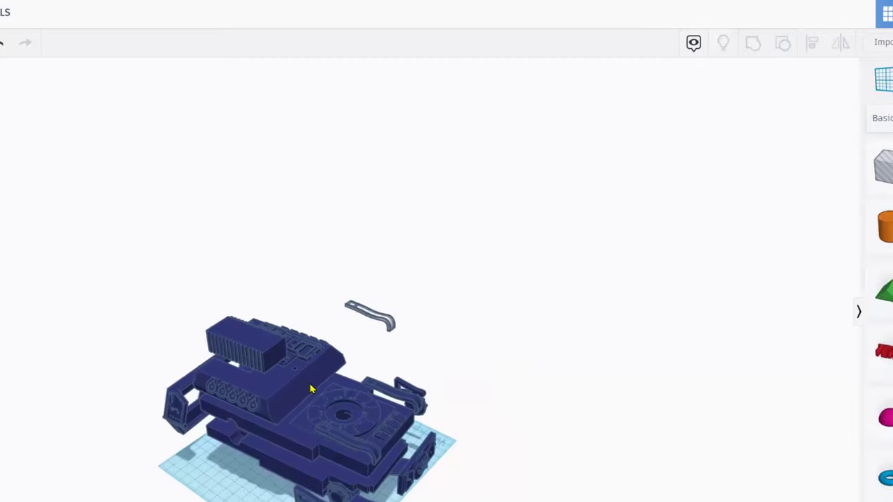
{"action": "left_click", "coordinate": [311, 389]}
{"action": "key", "text": "f"}
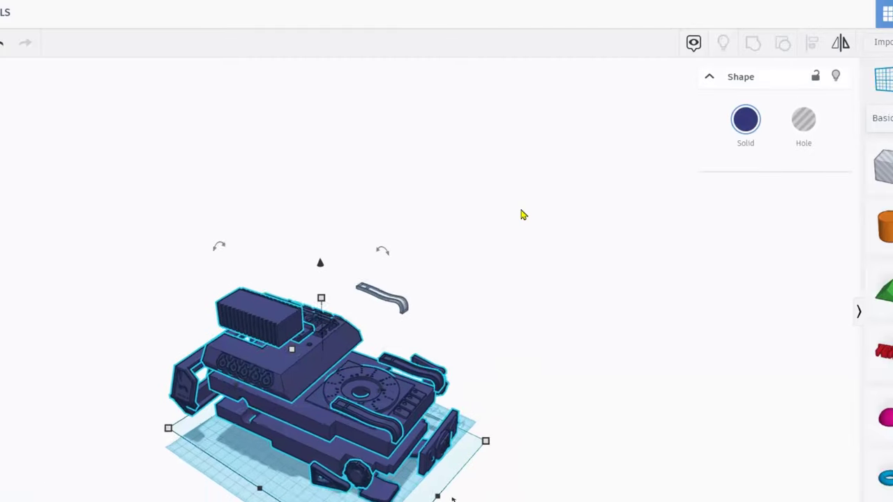
{"action": "left_click", "coordinate": [731, 132]}
{"action": "left_click", "coordinate": [798, 207]}
{"action": "right_click_drag", "start_coordinate": [576, 215], "coordinate": [383, 217]}
{"action": "scroll", "coordinate": [495, 423], "scroll_direction": "up", "scroll_amount": 4}
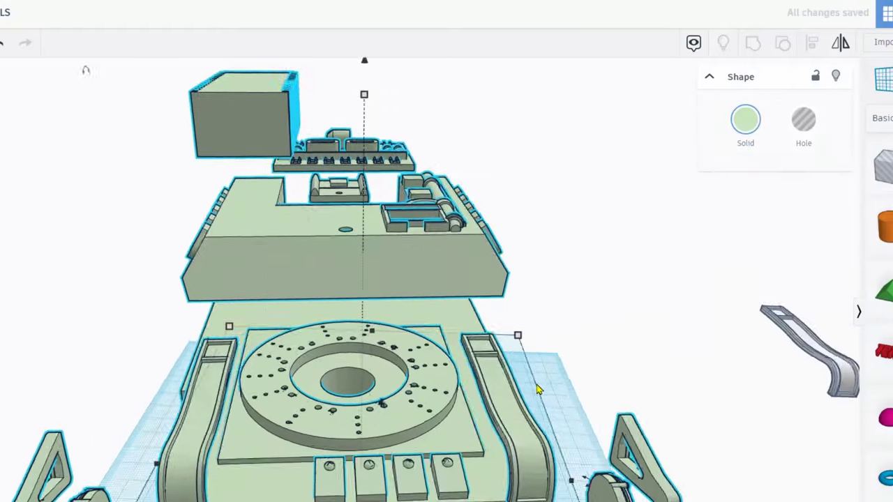
{"action": "right_click_drag", "start_coordinate": [538, 390], "coordinate": [451, 378]}
{"action": "right_click_drag", "start_coordinate": [501, 328], "coordinate": [490, 378]}
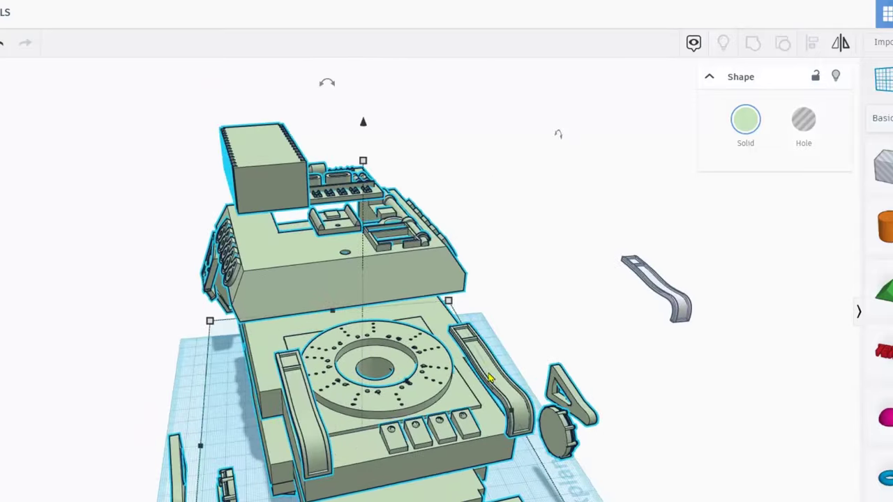
Examine the separate curved, framed rail part beside the tank assembly up close.
{"action": "left_click", "coordinate": [658, 293]}
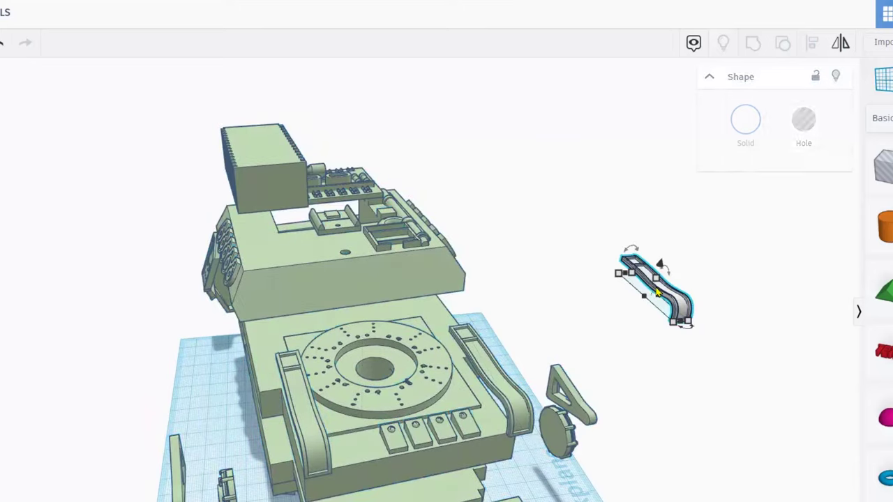
{"action": "key", "text": "f"}
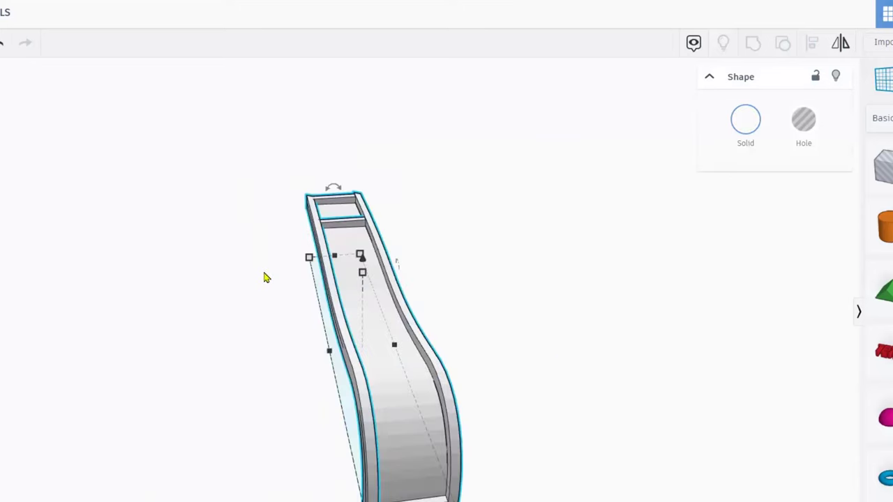
{"action": "right_click_drag", "start_coordinate": [305, 276], "coordinate": [365, 267]}
{"action": "scroll", "coordinate": [365, 266], "scroll_direction": "down", "scroll_amount": 2}
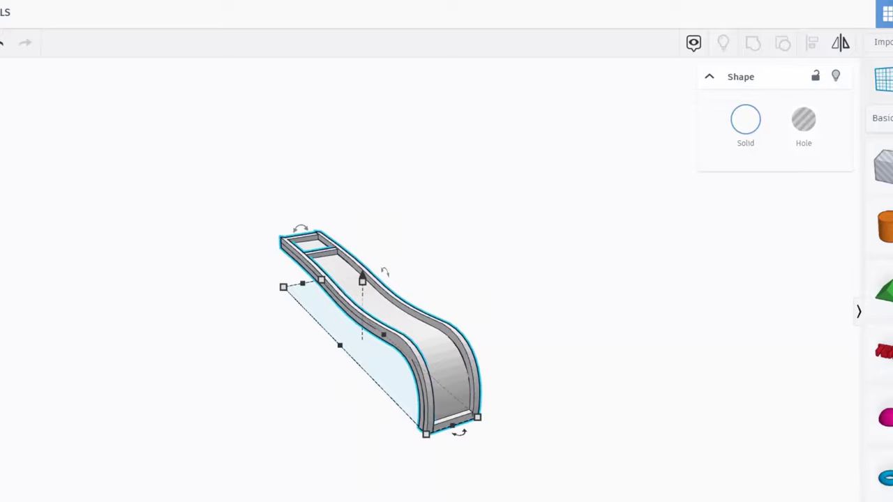
{"action": "left_click", "coordinate": [598, 490]}
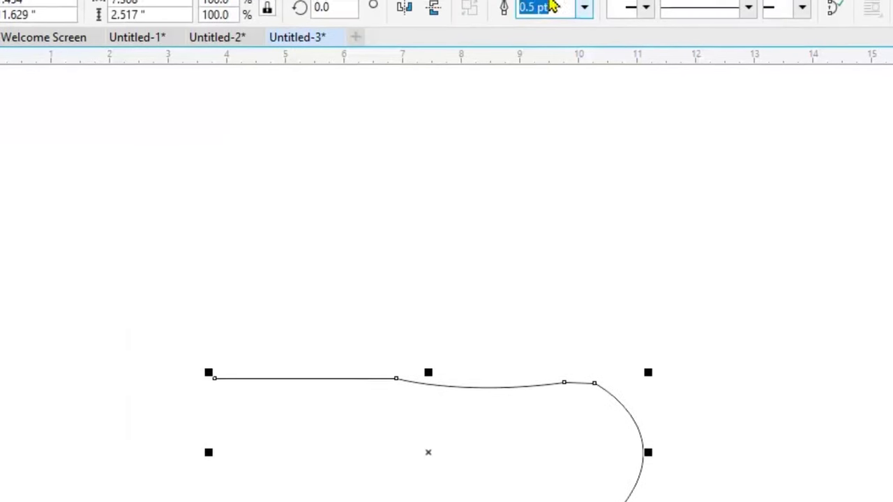
In CorelDRAW, set the open curve's outline width to 14 pt and convert the outline to an object.
{"action": "left_click", "coordinate": [585, 24]}
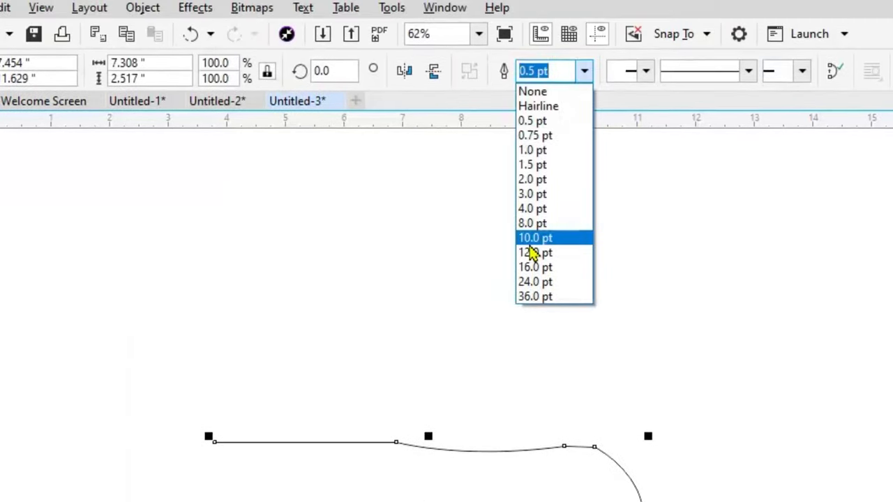
{"action": "left_click", "coordinate": [532, 264]}
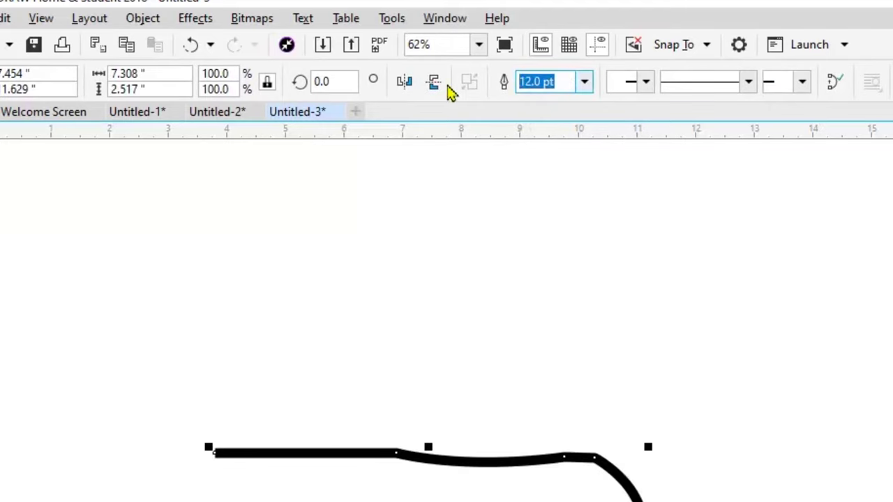
{"action": "type", "text": "4"}
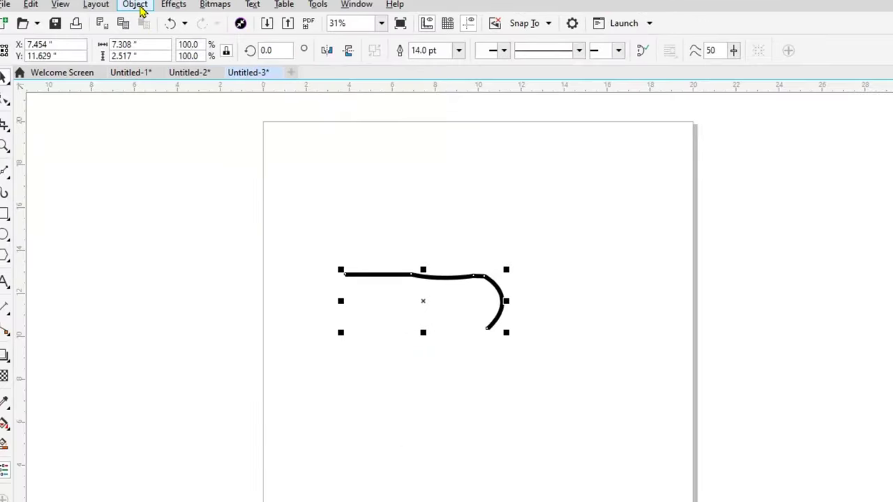
{"action": "left_click", "coordinate": [138, 5]}
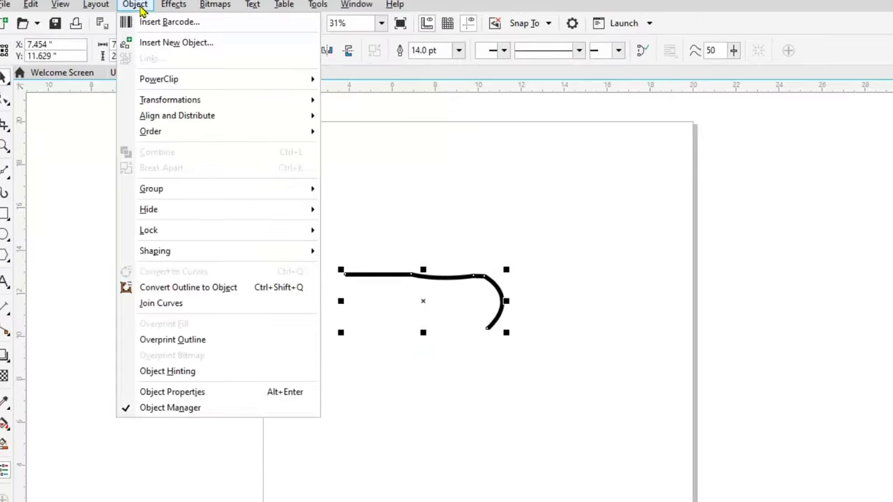
{"action": "left_click", "coordinate": [203, 289]}
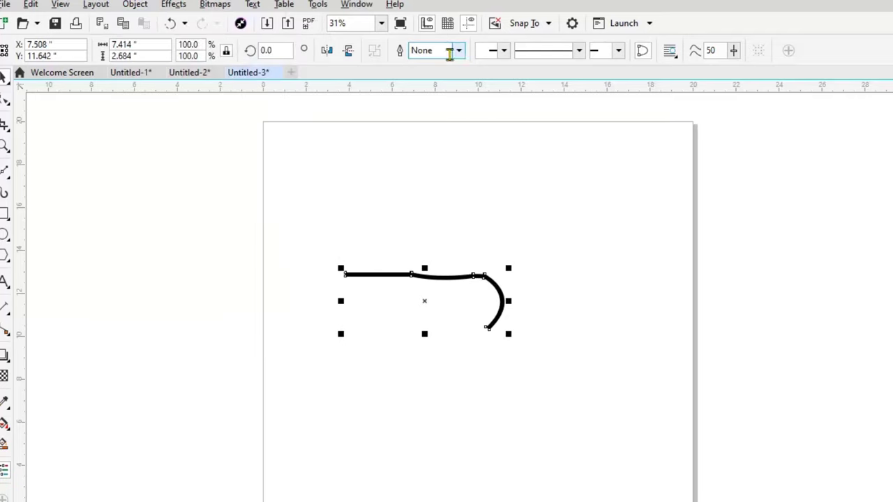
Change the outline width of the converted curve and save the drawing as the SVG file fender.
{"action": "left_click", "coordinate": [460, 53]}
{"action": "left_click", "coordinate": [442, 77]}
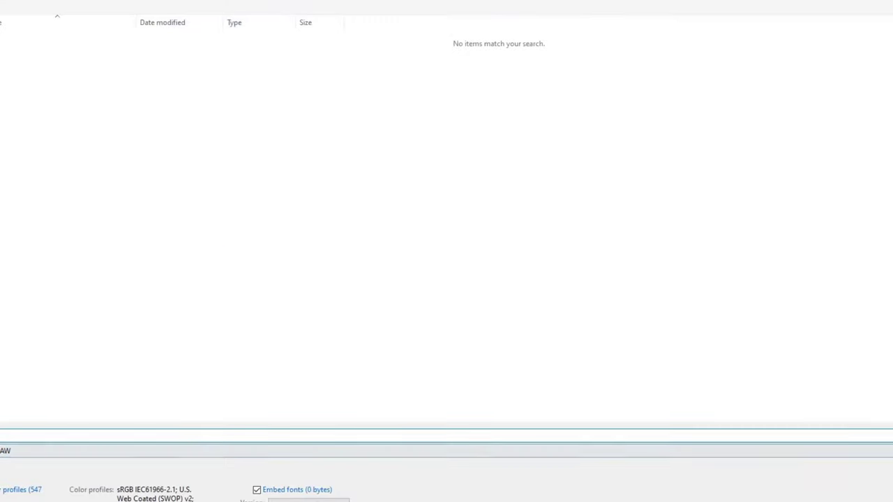
{"action": "left_click", "coordinate": [5, 451]}
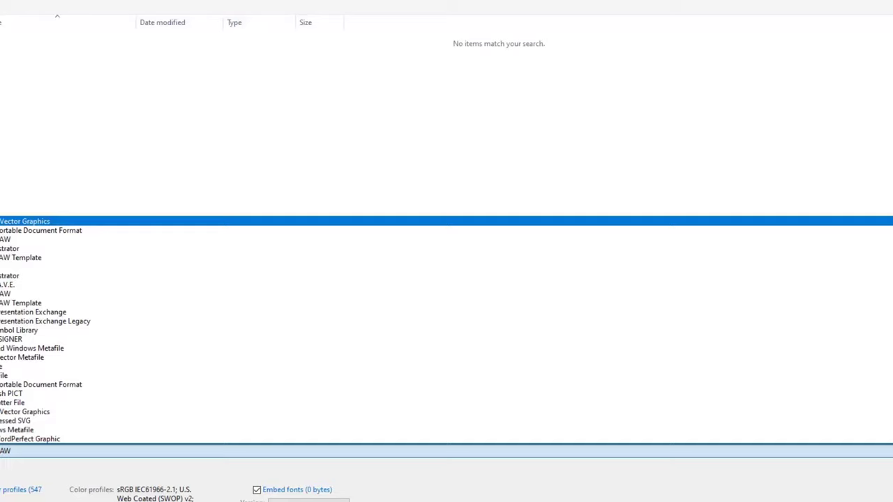
{"action": "key", "text": "End"}
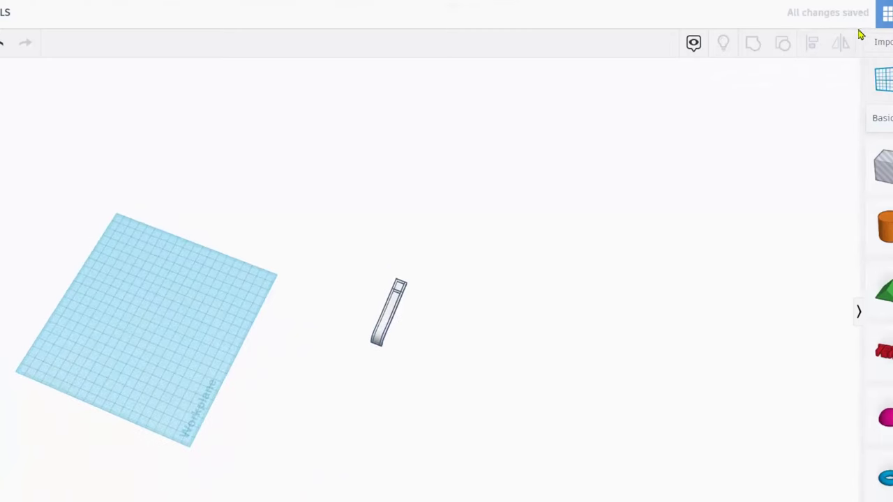
In Tinkercad, import fender.svg at 100% scale, centred on the artboard.
{"action": "left_click", "coordinate": [878, 42]}
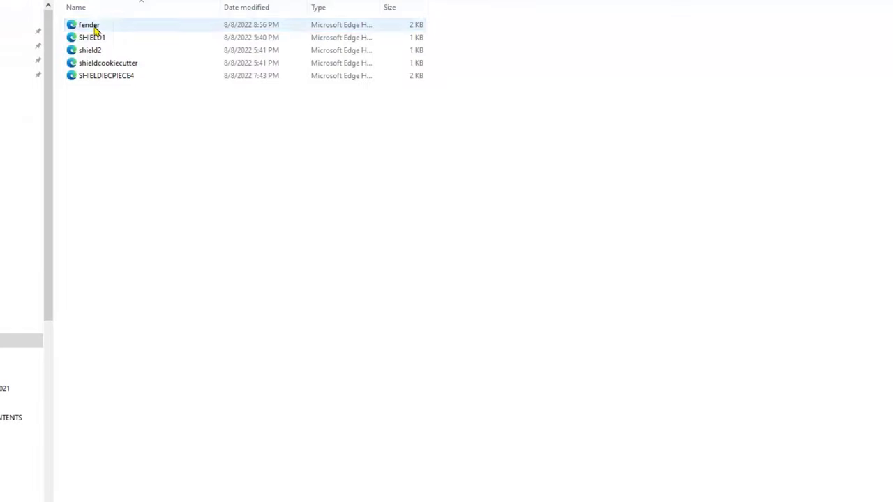
{"action": "double_click", "coordinate": [93, 25]}
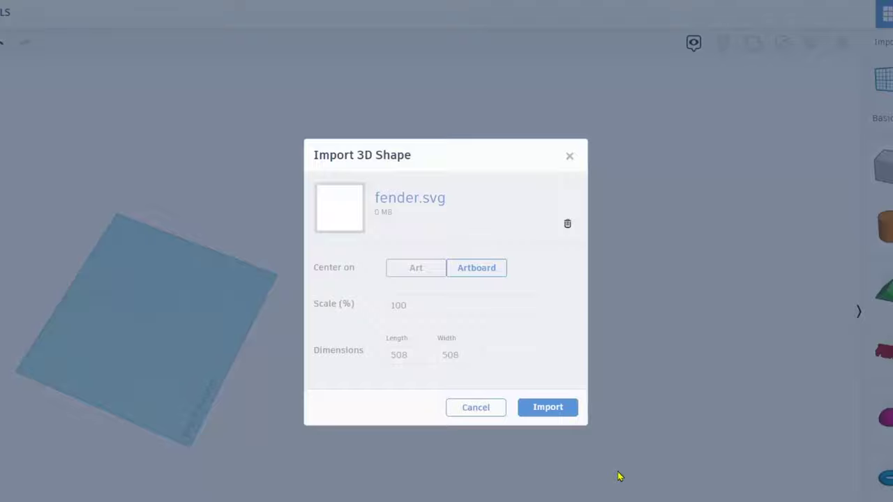
{"action": "left_click", "coordinate": [547, 408]}
Rotate the imported curved profile upright so it arches over the workplane, and widen it into a broad fender band.
{"action": "right_click_drag", "start_coordinate": [275, 454], "coordinate": [75, 272]}
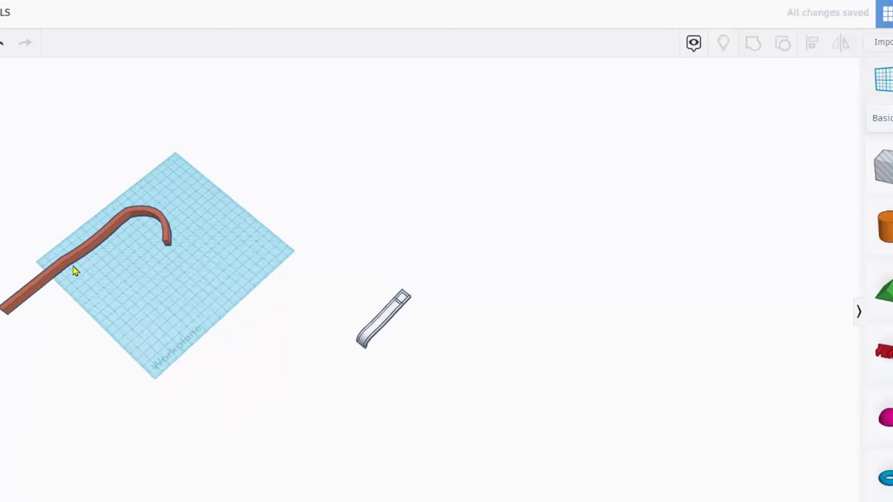
{"action": "left_click", "coordinate": [75, 262]}
{"action": "key", "text": "f"}
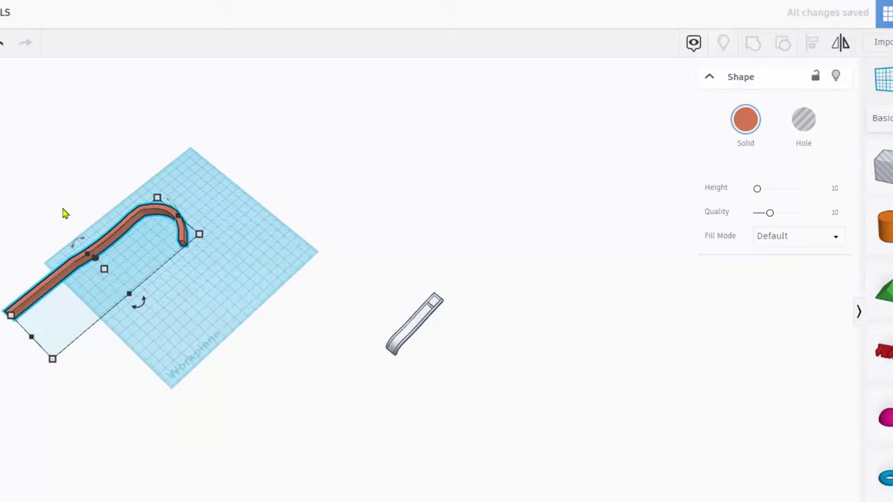
{"action": "right_click_drag", "start_coordinate": [88, 263], "coordinate": [410, 295]}
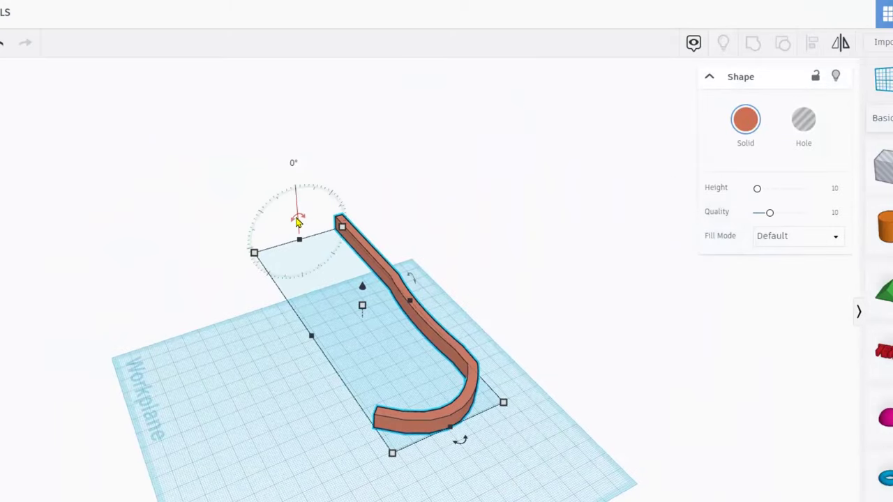
{"action": "left_click_drag", "start_coordinate": [297, 222], "coordinate": [294, 187]}
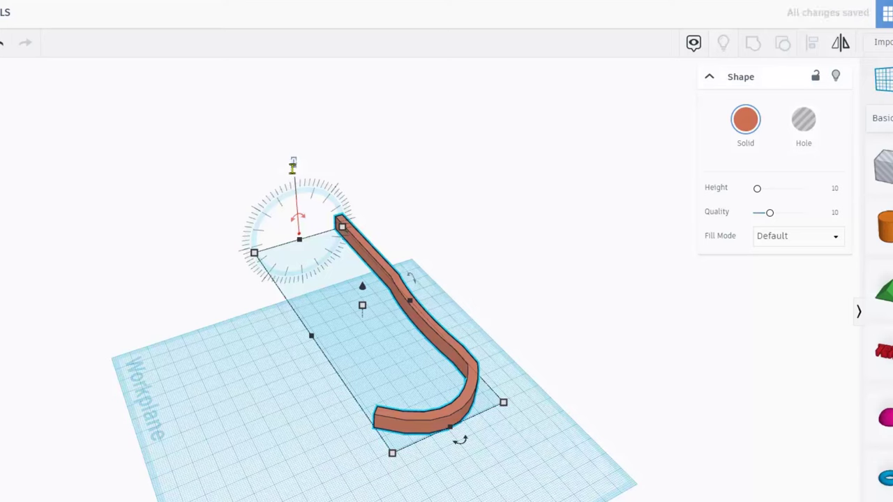
{"action": "left_click_drag", "start_coordinate": [293, 165], "coordinate": [293, 175]}
{"action": "left_click_drag", "start_coordinate": [353, 321], "coordinate": [326, 339]}
{"action": "right_click_drag", "start_coordinate": [192, 336], "coordinate": [240, 346]}
{"action": "right_click_drag", "start_coordinate": [291, 337], "coordinate": [643, 361]}
Place a box hole beside the fender band, then colour the band green and adjust its height slightly.
{"action": "left_click_drag", "start_coordinate": [883, 173], "coordinate": [245, 319]}
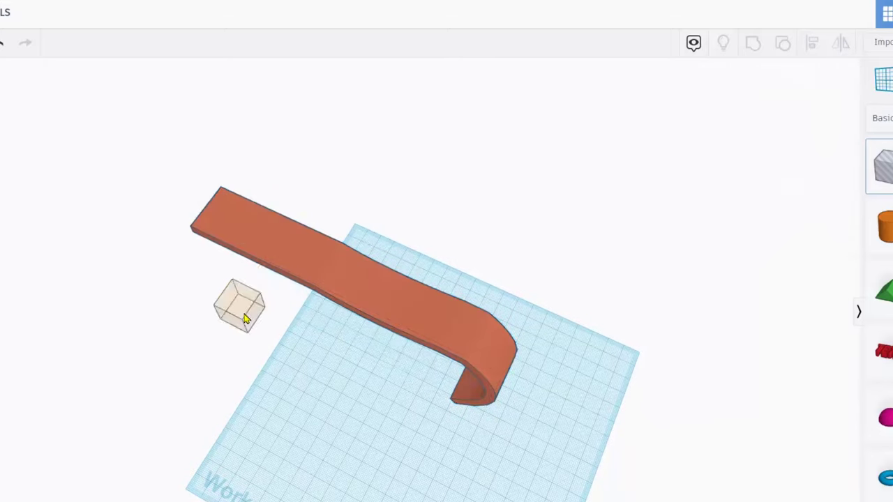
{"action": "left_click", "coordinate": [271, 262]}
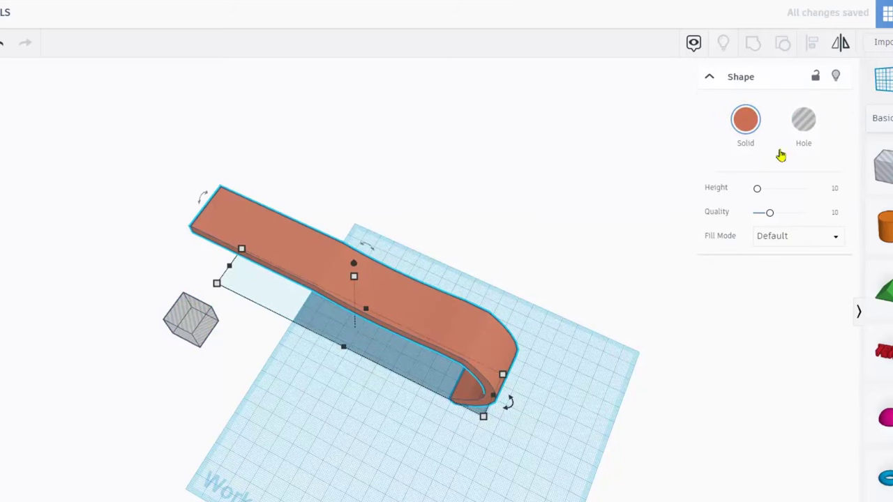
{"action": "left_click", "coordinate": [746, 121]}
{"action": "left_click", "coordinate": [798, 231]}
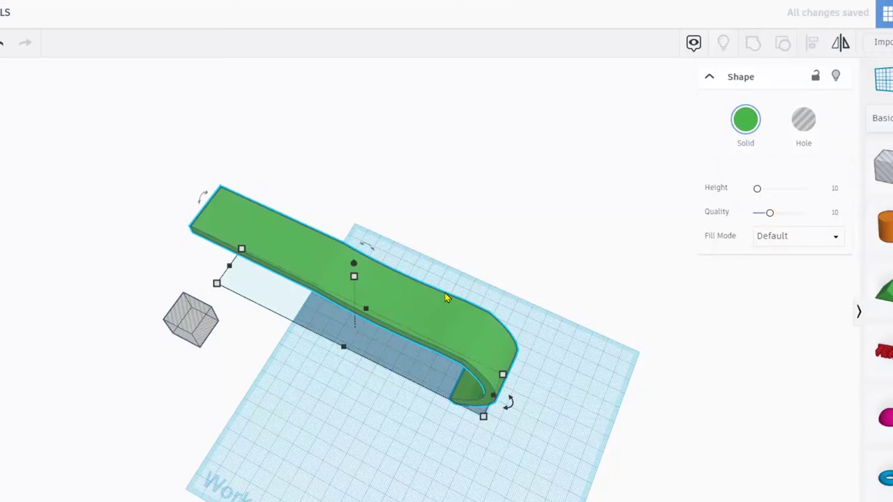
{"action": "right_click_drag", "start_coordinate": [370, 353], "coordinate": [362, 276]}
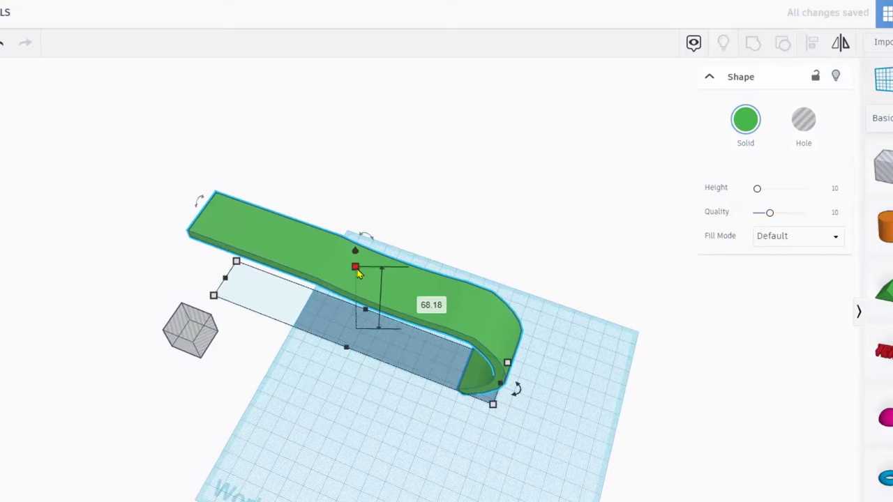
{"action": "left_click_drag", "start_coordinate": [357, 268], "coordinate": [356, 264]}
Place the box hole on top of the green band's straight end and stretch it to 155 mm along the band.
{"action": "left_click_drag", "start_coordinate": [192, 335], "coordinate": [221, 158]}
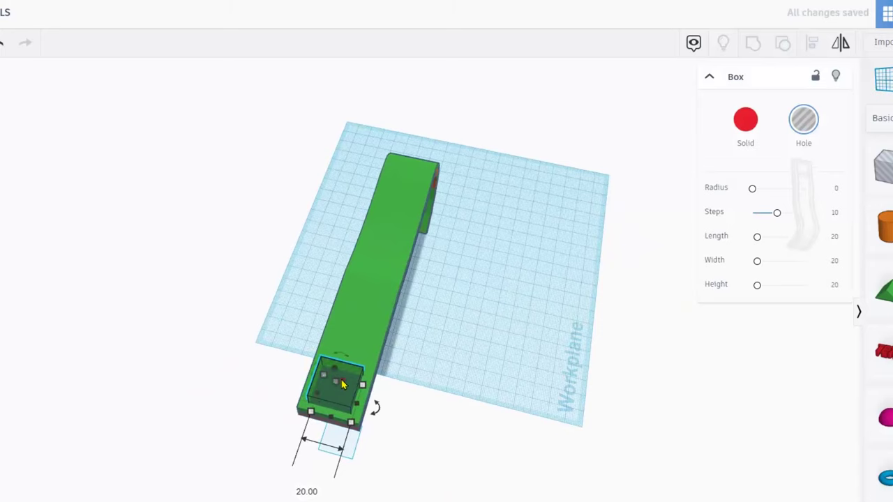
{"action": "left_click_drag", "start_coordinate": [353, 328], "coordinate": [372, 229]}
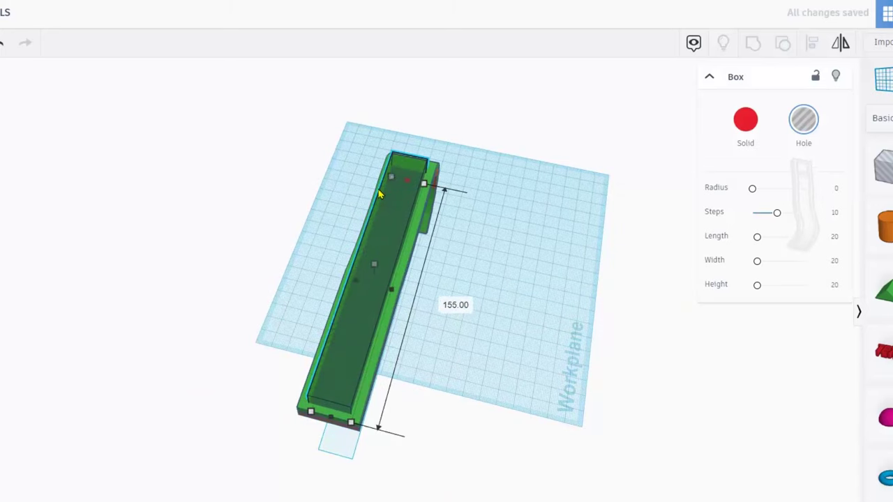
{"action": "right_click_drag", "start_coordinate": [195, 311], "coordinate": [289, 400]}
{"action": "scroll", "coordinate": [407, 282], "scroll_direction": "up", "scroll_amount": 3}
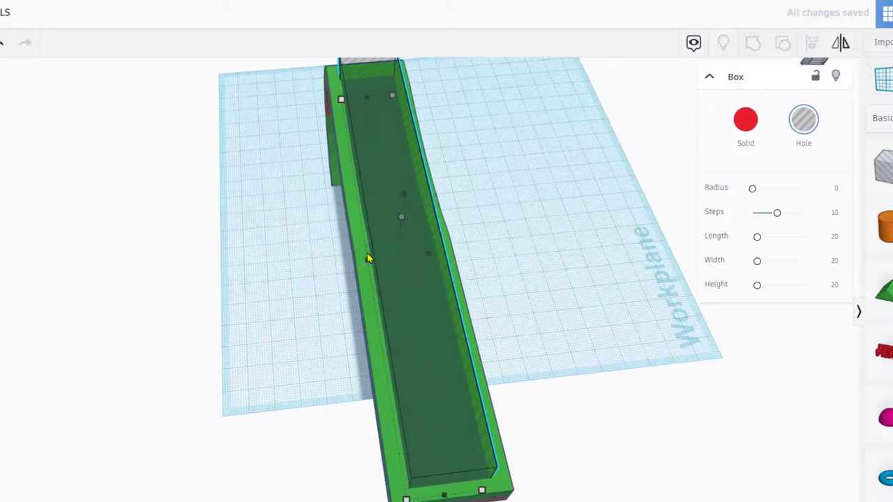
Align the box hole to the centre of the green band's width.
{"action": "right_click_drag", "start_coordinate": [360, 266], "coordinate": [432, 319]}
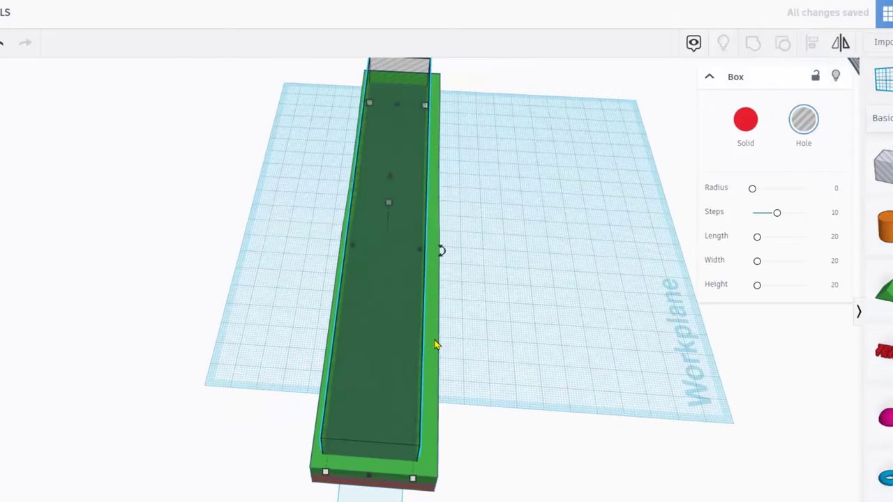
{"action": "left_click", "coordinate": [434, 344], "text": "shift"}
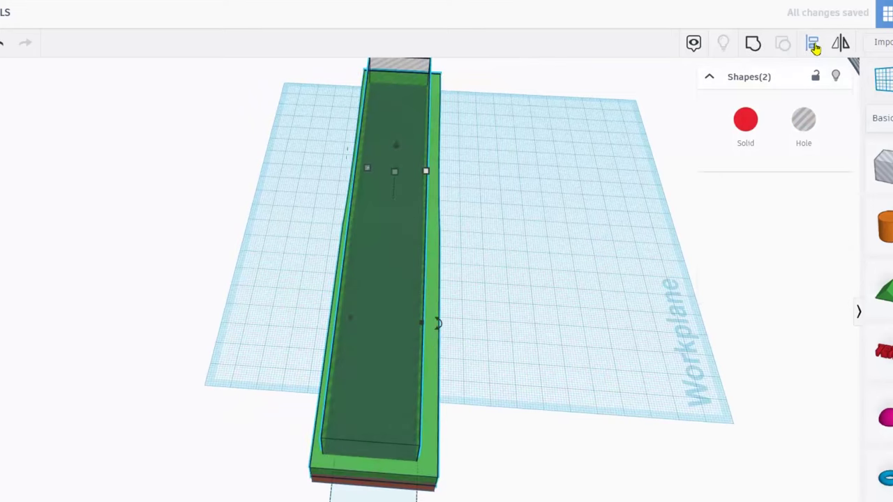
{"action": "scroll", "coordinate": [413, 412], "scroll_direction": "down", "scroll_amount": 3}
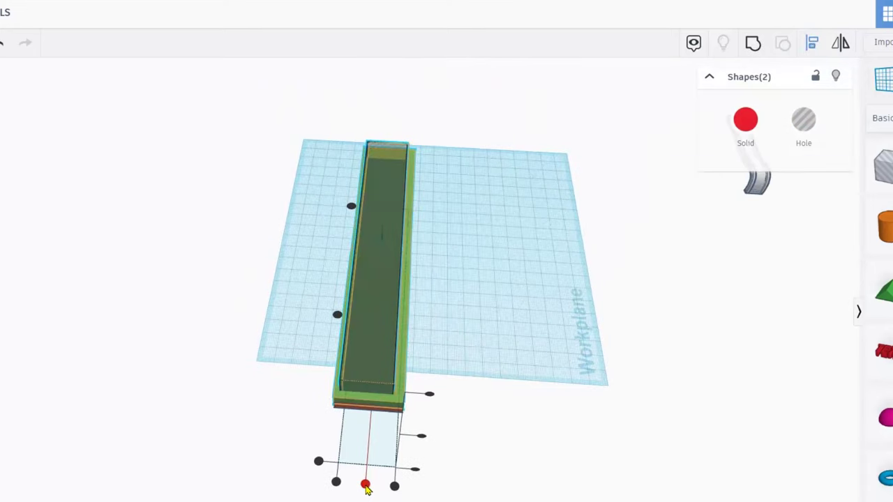
{"action": "left_click", "coordinate": [136, 421]}
Lower the box hole by 1 mm so it passes deeper through the green band.
{"action": "right_click_drag", "start_coordinate": [317, 338], "coordinate": [2, 325]}
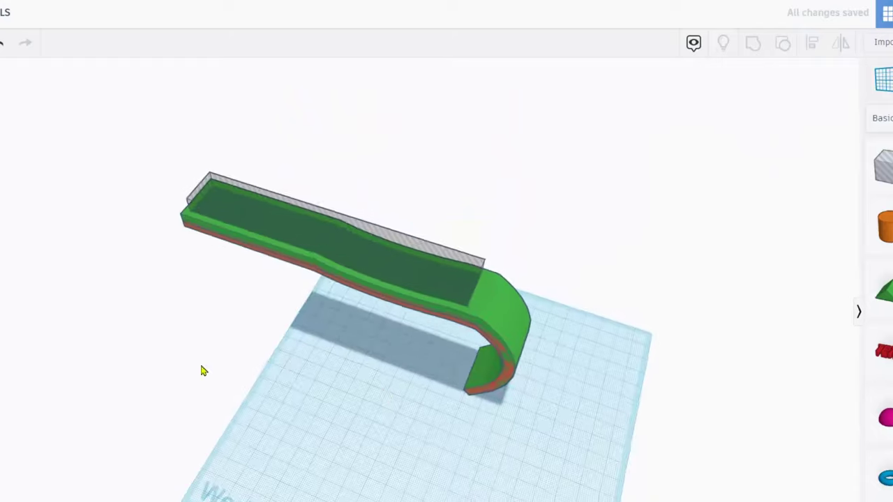
{"action": "scroll", "coordinate": [370, 343], "scroll_direction": "up", "scroll_amount": 2}
{"action": "scroll", "coordinate": [371, 347], "scroll_direction": "up", "scroll_amount": 2}
{"action": "left_click", "coordinate": [253, 228]}
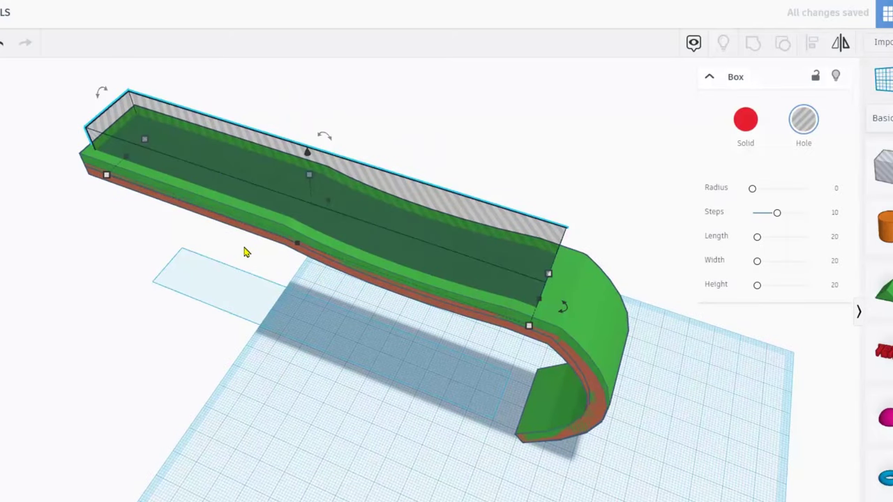
{"action": "right_click_drag", "start_coordinate": [104, 256], "coordinate": [209, 199]}
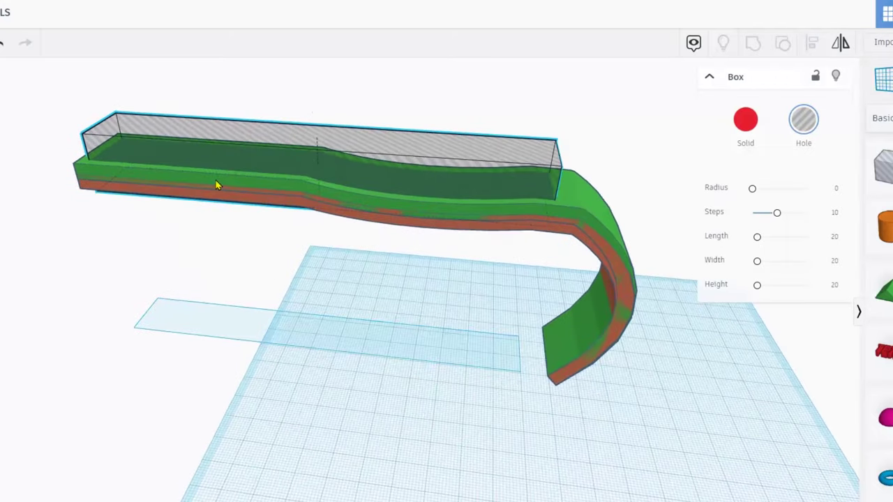
{"action": "left_click", "coordinate": [246, 164]}
{"action": "left_click", "coordinate": [264, 161]}
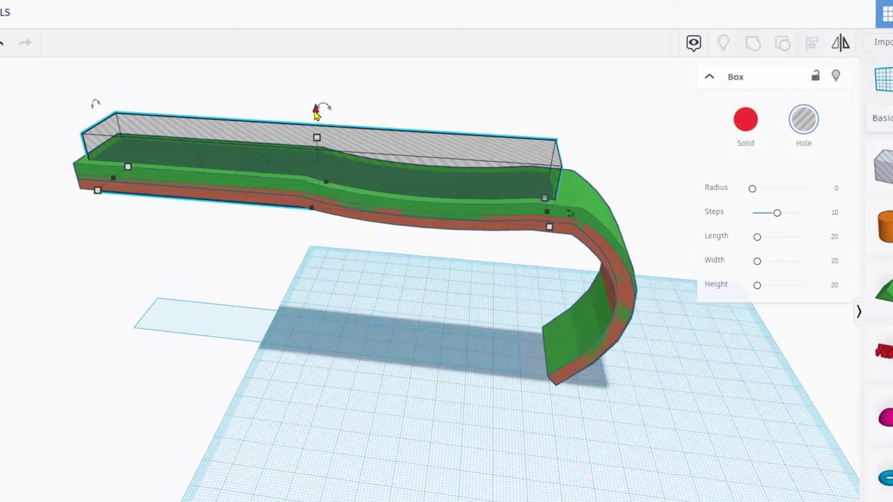
{"action": "mouse_move", "coordinate": [315, 113]}
{"action": "left_mouse_down"}
{"action": "mouse_move", "coordinate": [311, 72]}
{"action": "mouse_move", "coordinate": [307, 119]}
{"action": "left_mouse_up"}
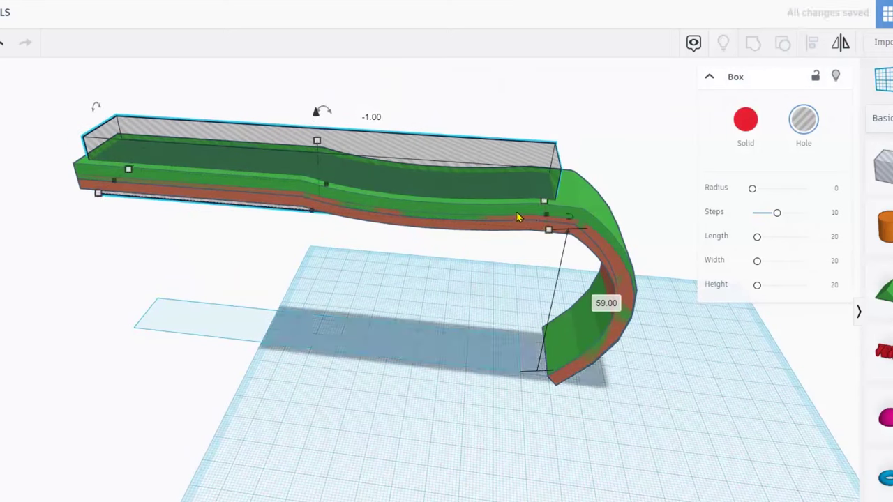
Group the box hole with the green band to cut a long rectangular opening into it.
{"action": "left_click", "coordinate": [518, 218], "text": "shift"}
{"action": "left_click", "coordinate": [748, 45]}
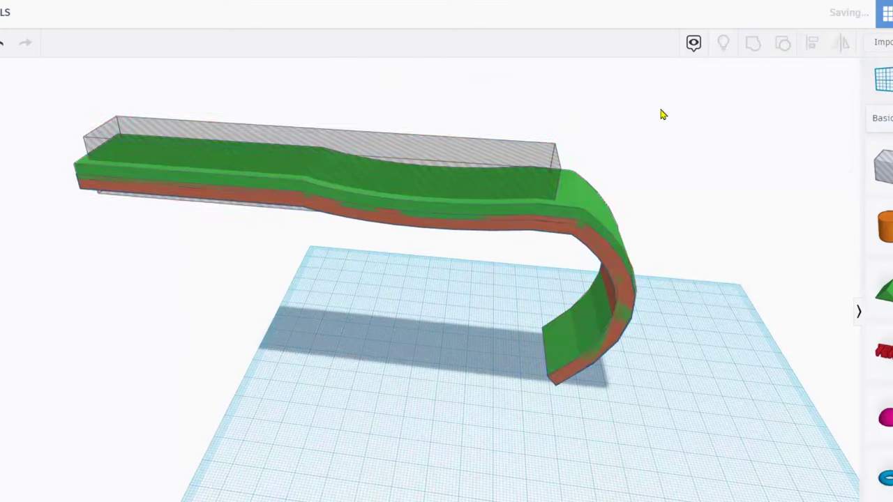
{"action": "right_click_drag", "start_coordinate": [404, 273], "coordinate": [6, 210]}
{"action": "scroll", "coordinate": [223, 202], "scroll_direction": "up", "scroll_amount": 2}
{"action": "right_click_drag", "start_coordinate": [187, 203], "coordinate": [219, 183]}
{"action": "scroll", "coordinate": [245, 264], "scroll_direction": "down", "scroll_amount": 2}
{"action": "right_click_drag", "start_coordinate": [246, 264], "coordinate": [100, 262]}
{"action": "scroll", "coordinate": [366, 299], "scroll_direction": "down", "scroll_amount": 3}
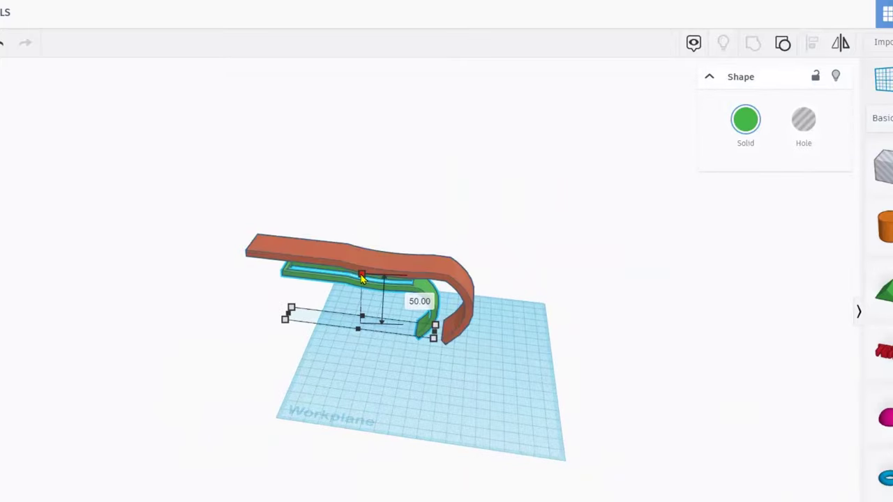
Group the cut green band with the orange band beneath it and colour the combined fender light blue.
{"action": "left_click_drag", "start_coordinate": [574, 396], "coordinate": [592, 406]}
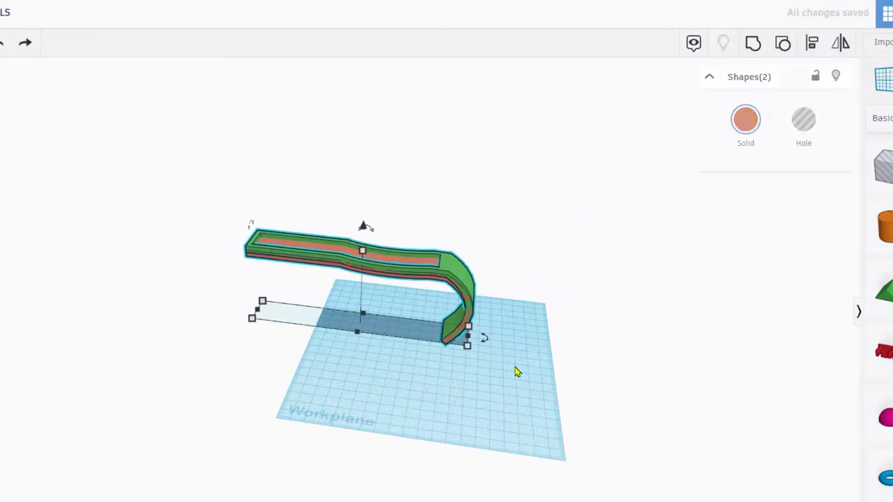
{"action": "left_click", "coordinate": [756, 46]}
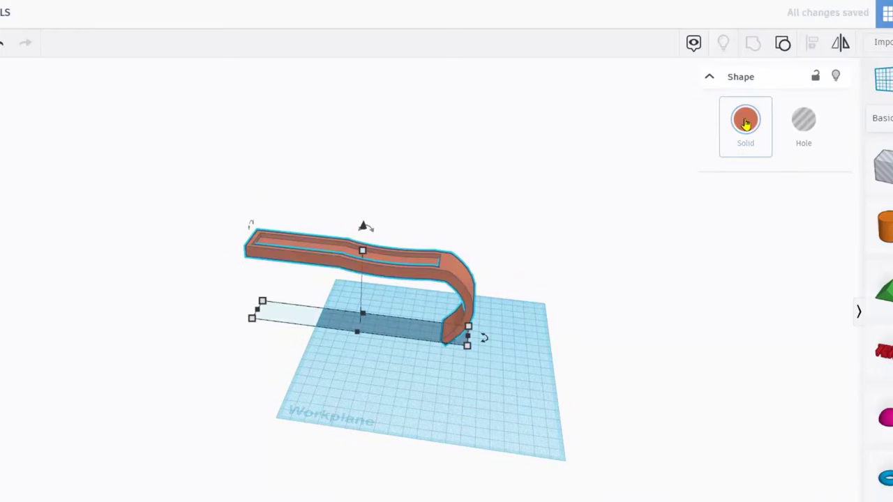
{"action": "left_click", "coordinate": [746, 120]}
{"action": "left_click", "coordinate": [846, 210]}
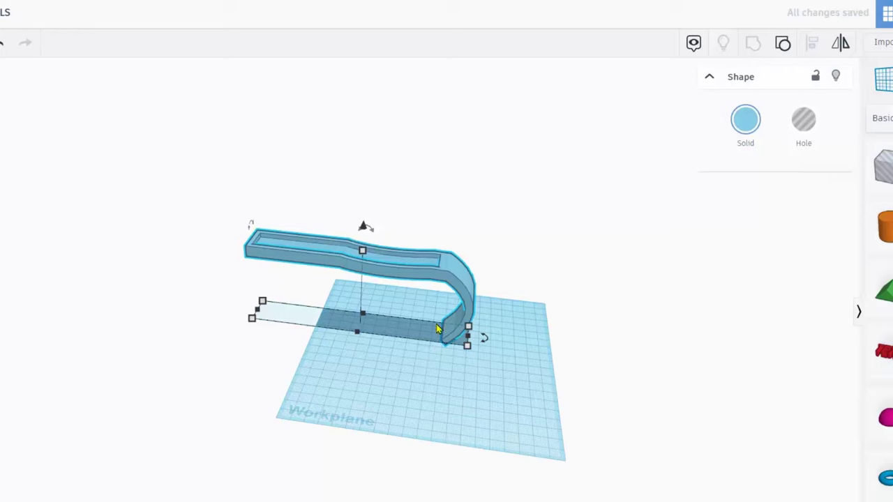
Move the light blue fender off the workplane by about -210.83 mm and -94 mm, and view it up close.
{"action": "left_click_drag", "start_coordinate": [335, 262], "coordinate": [170, 202]}
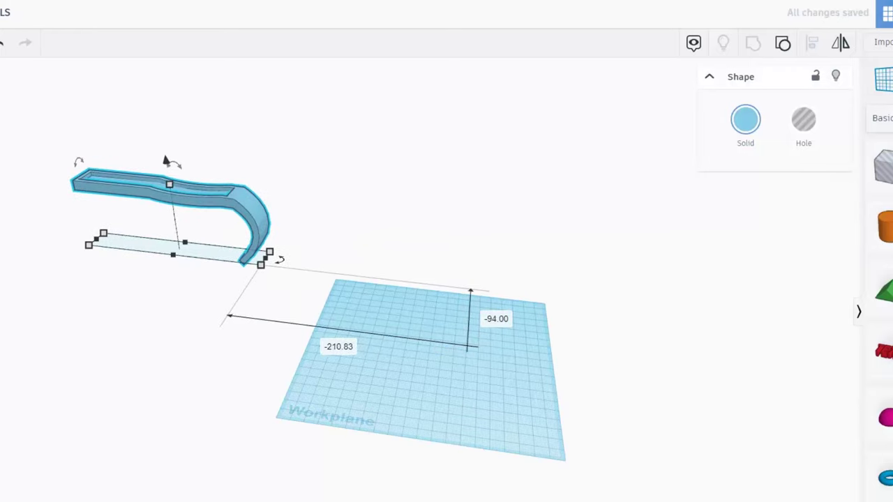
{"action": "key", "text": "f"}
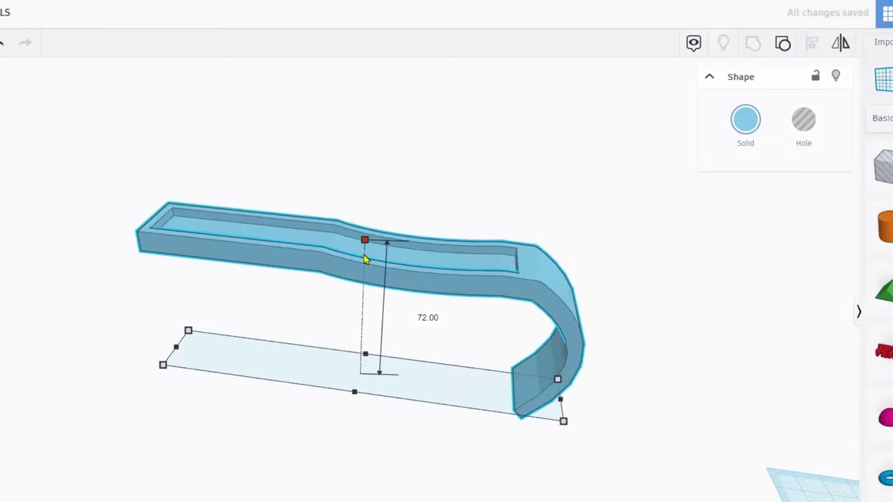
{"action": "left_click_drag", "start_coordinate": [364, 259], "coordinate": [317, 303]}
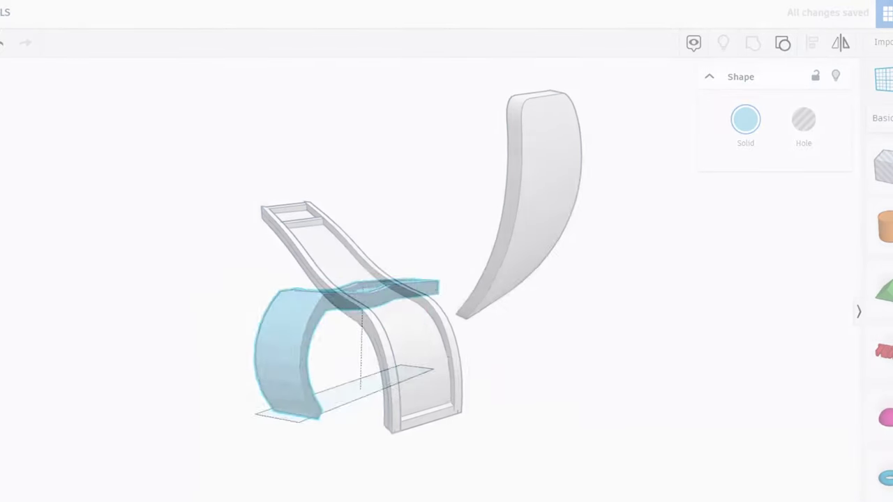